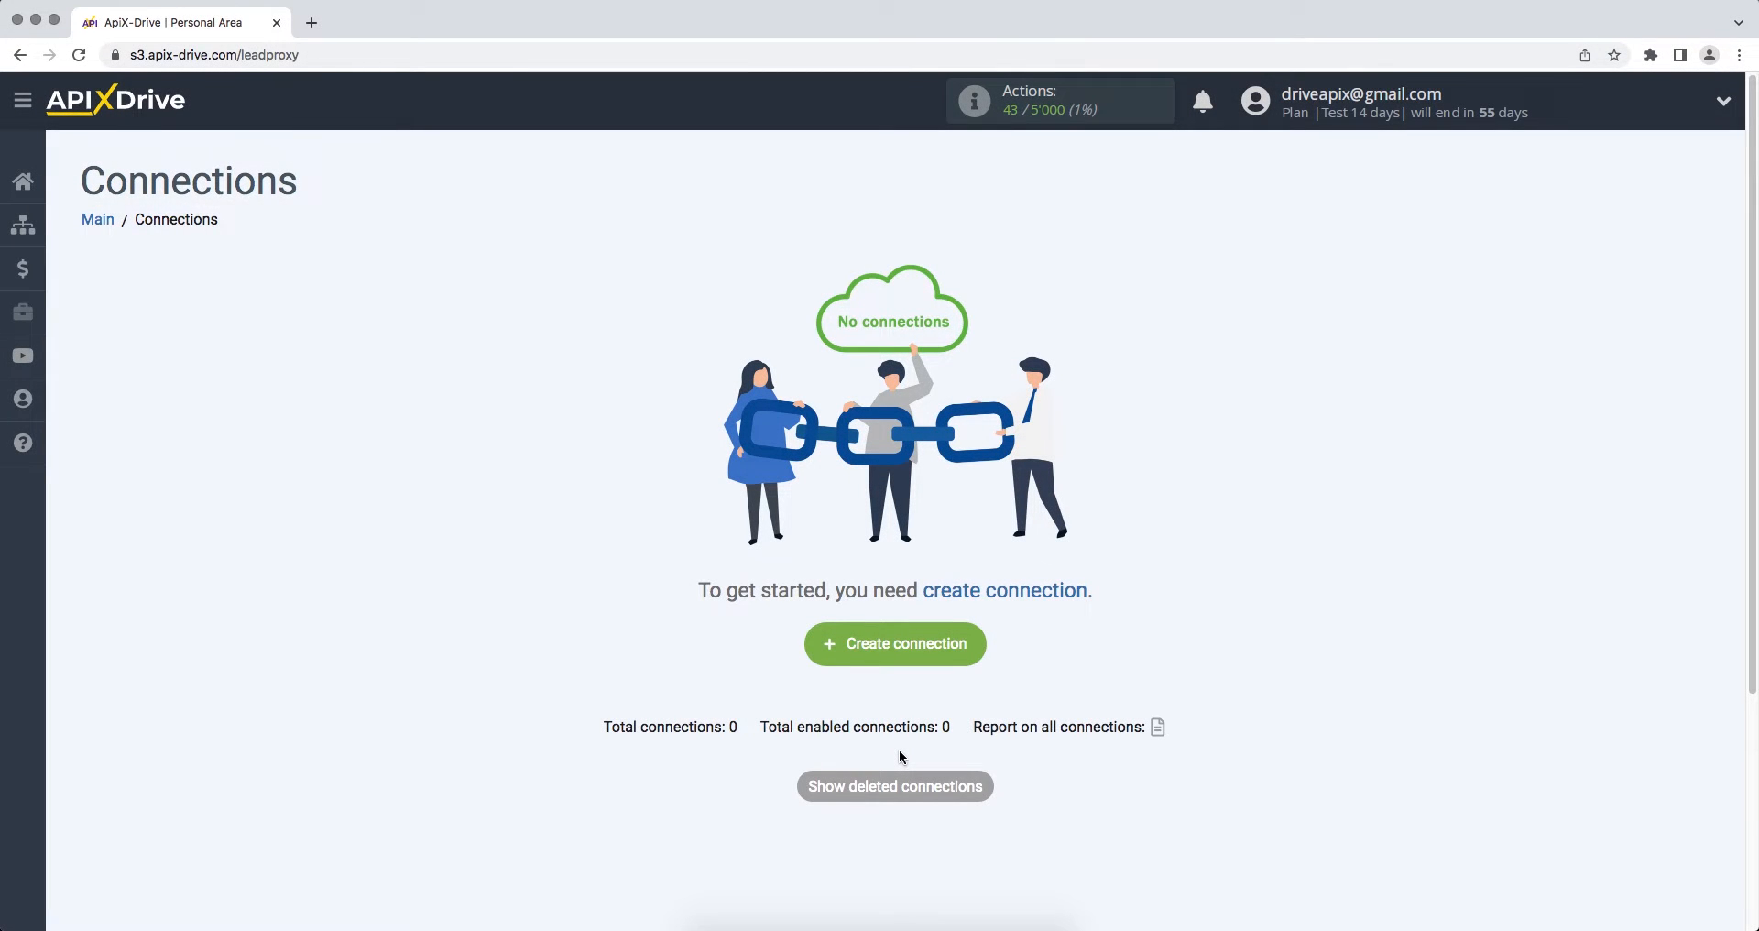
Start a new connection with Salesforce CRM as the data source.
{"action": "left_click", "coordinate": [831, 658]}
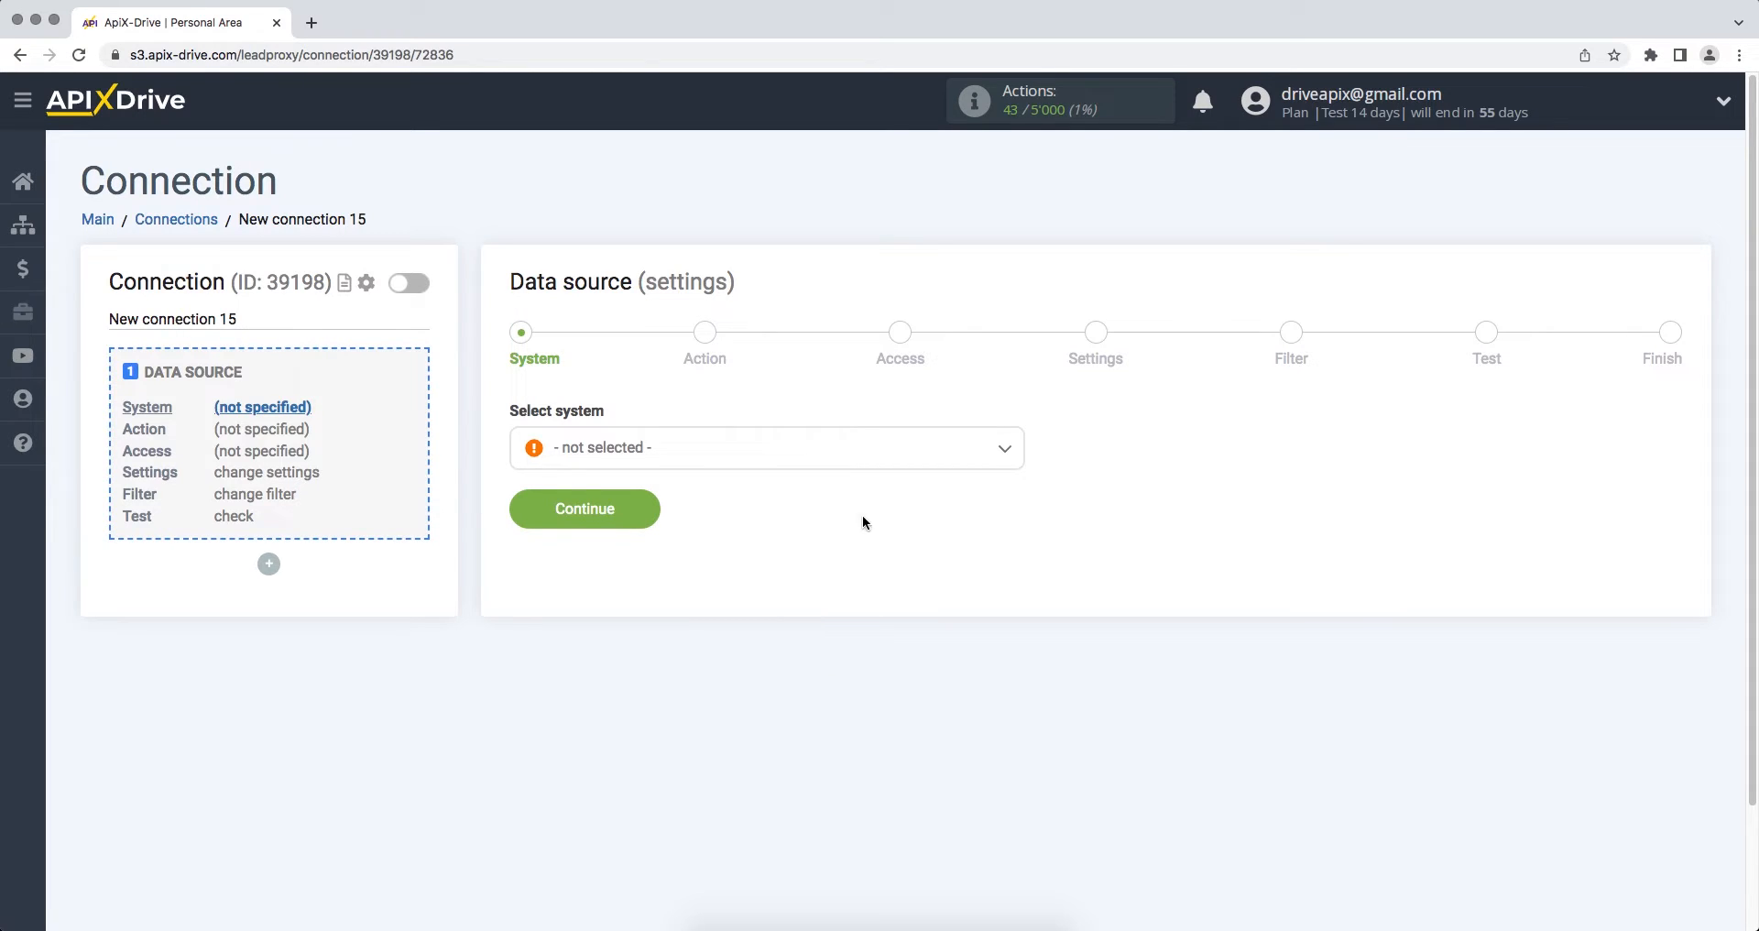
{"action": "left_click", "coordinate": [863, 453]}
{"action": "left_click_drag", "start_coordinate": [1017, 481], "coordinate": [997, 693]}
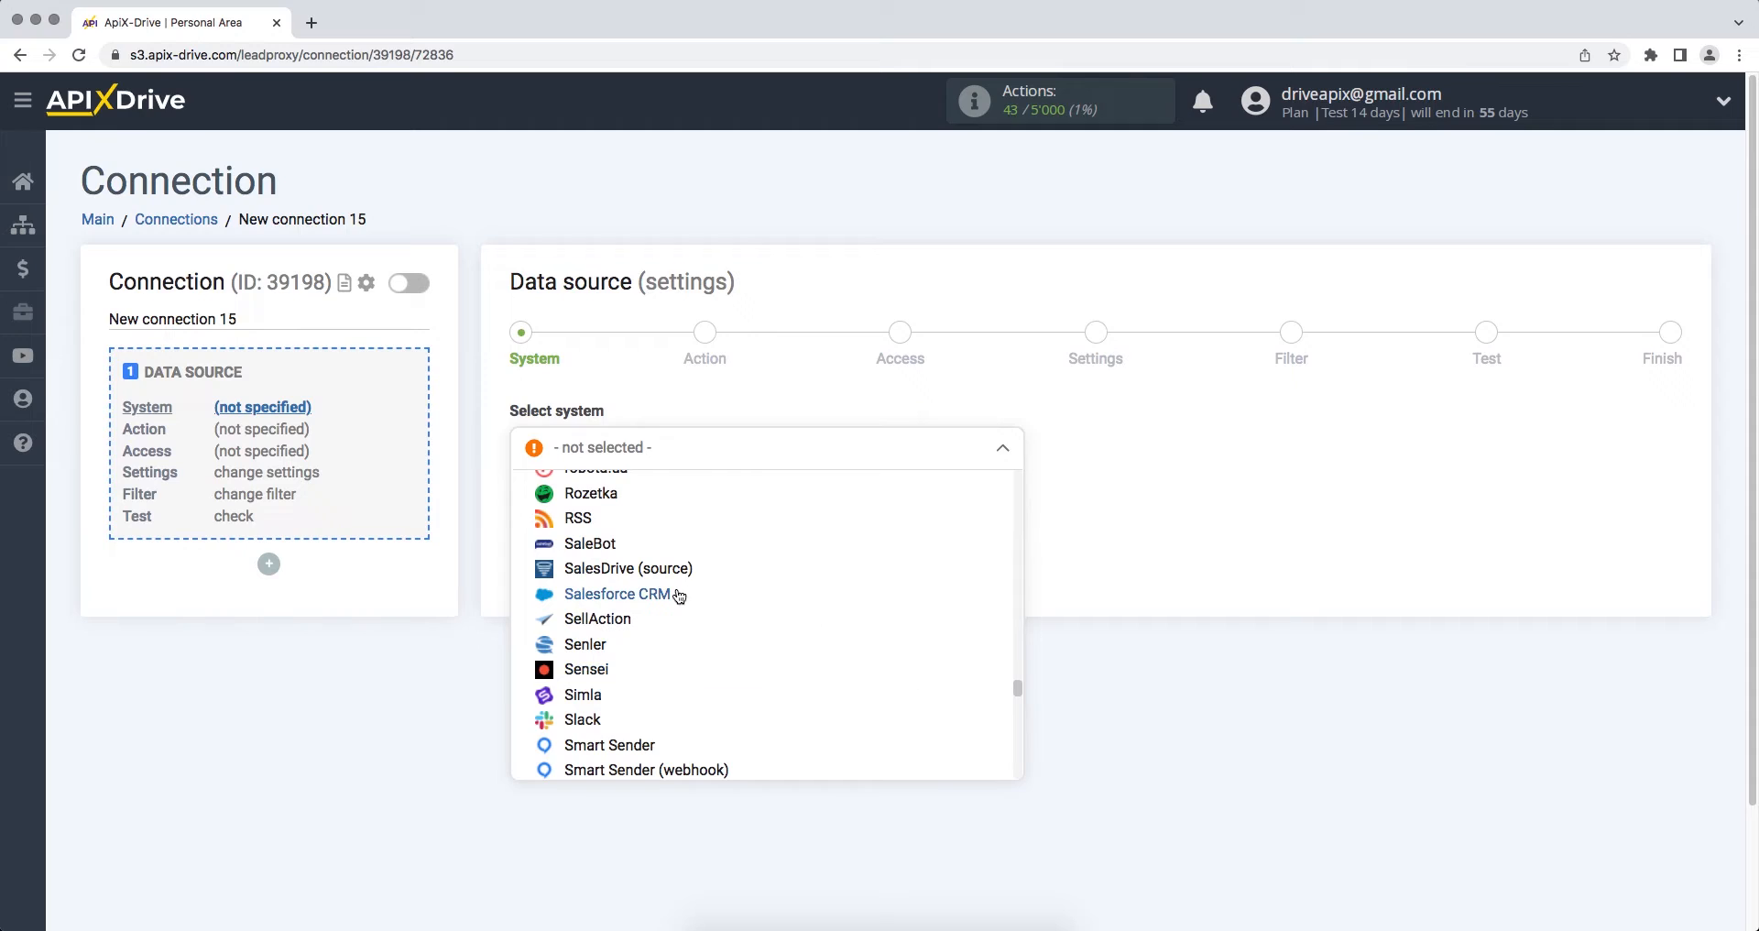
{"action": "left_click", "coordinate": [641, 593]}
{"action": "left_click", "coordinate": [531, 516]}
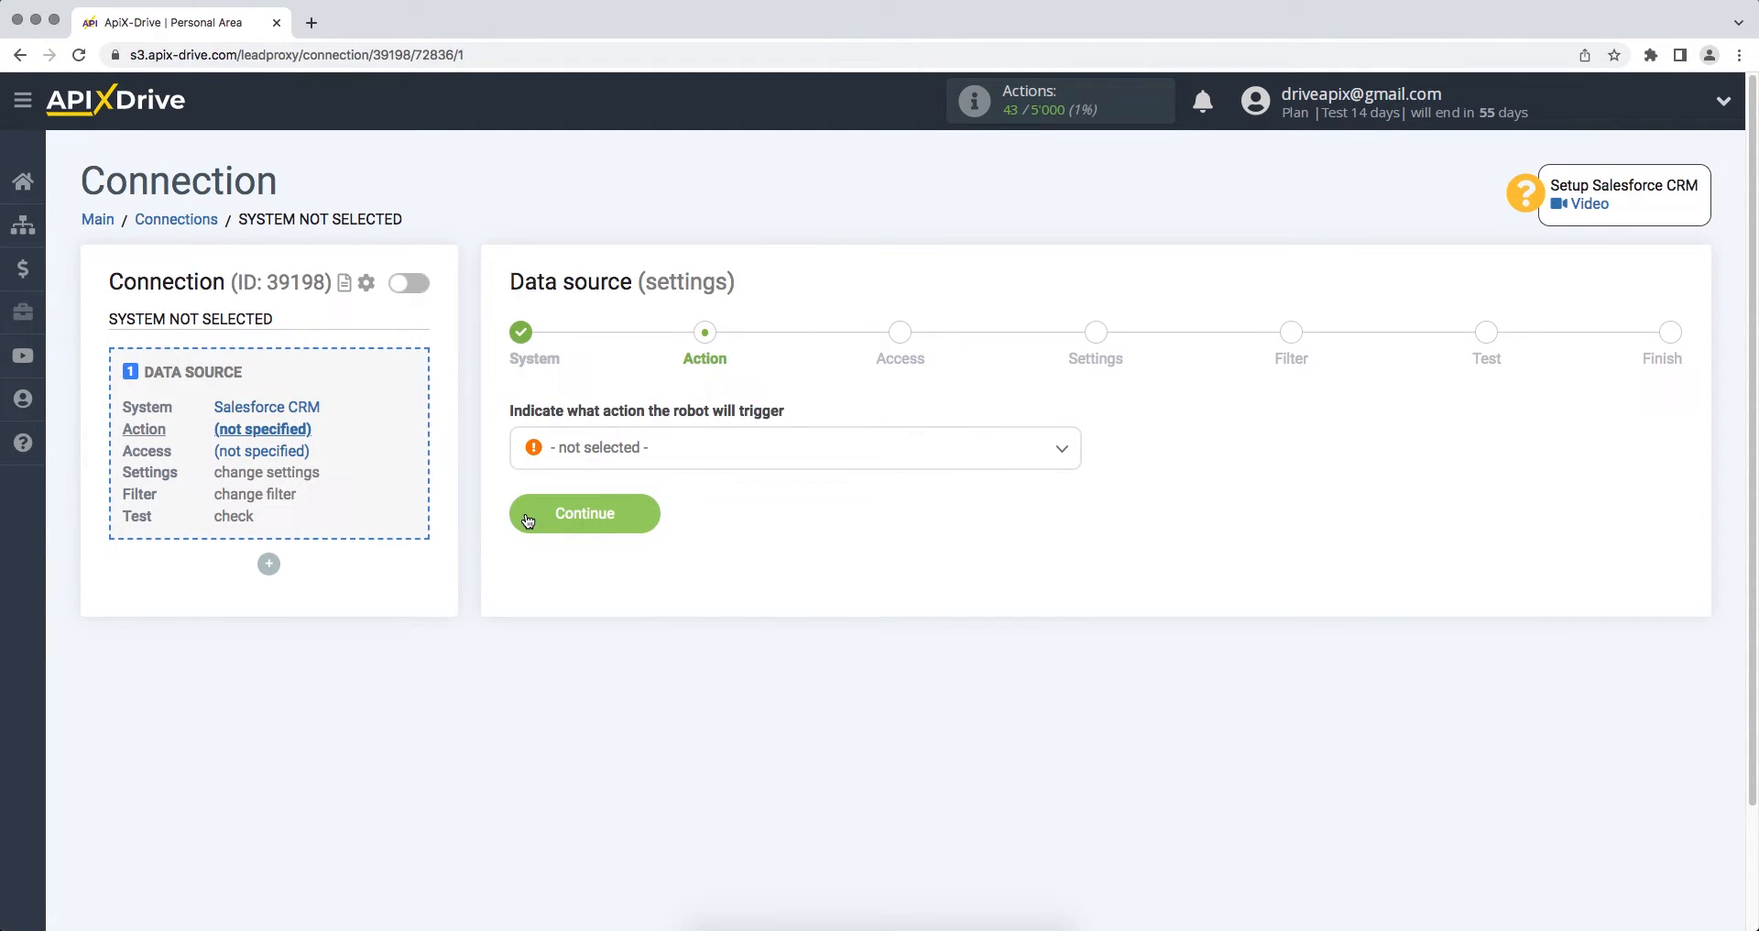
Choose Get LEADS (new) as the Salesforce CRM action and continue to the Access step.
{"action": "left_click", "coordinate": [625, 454]}
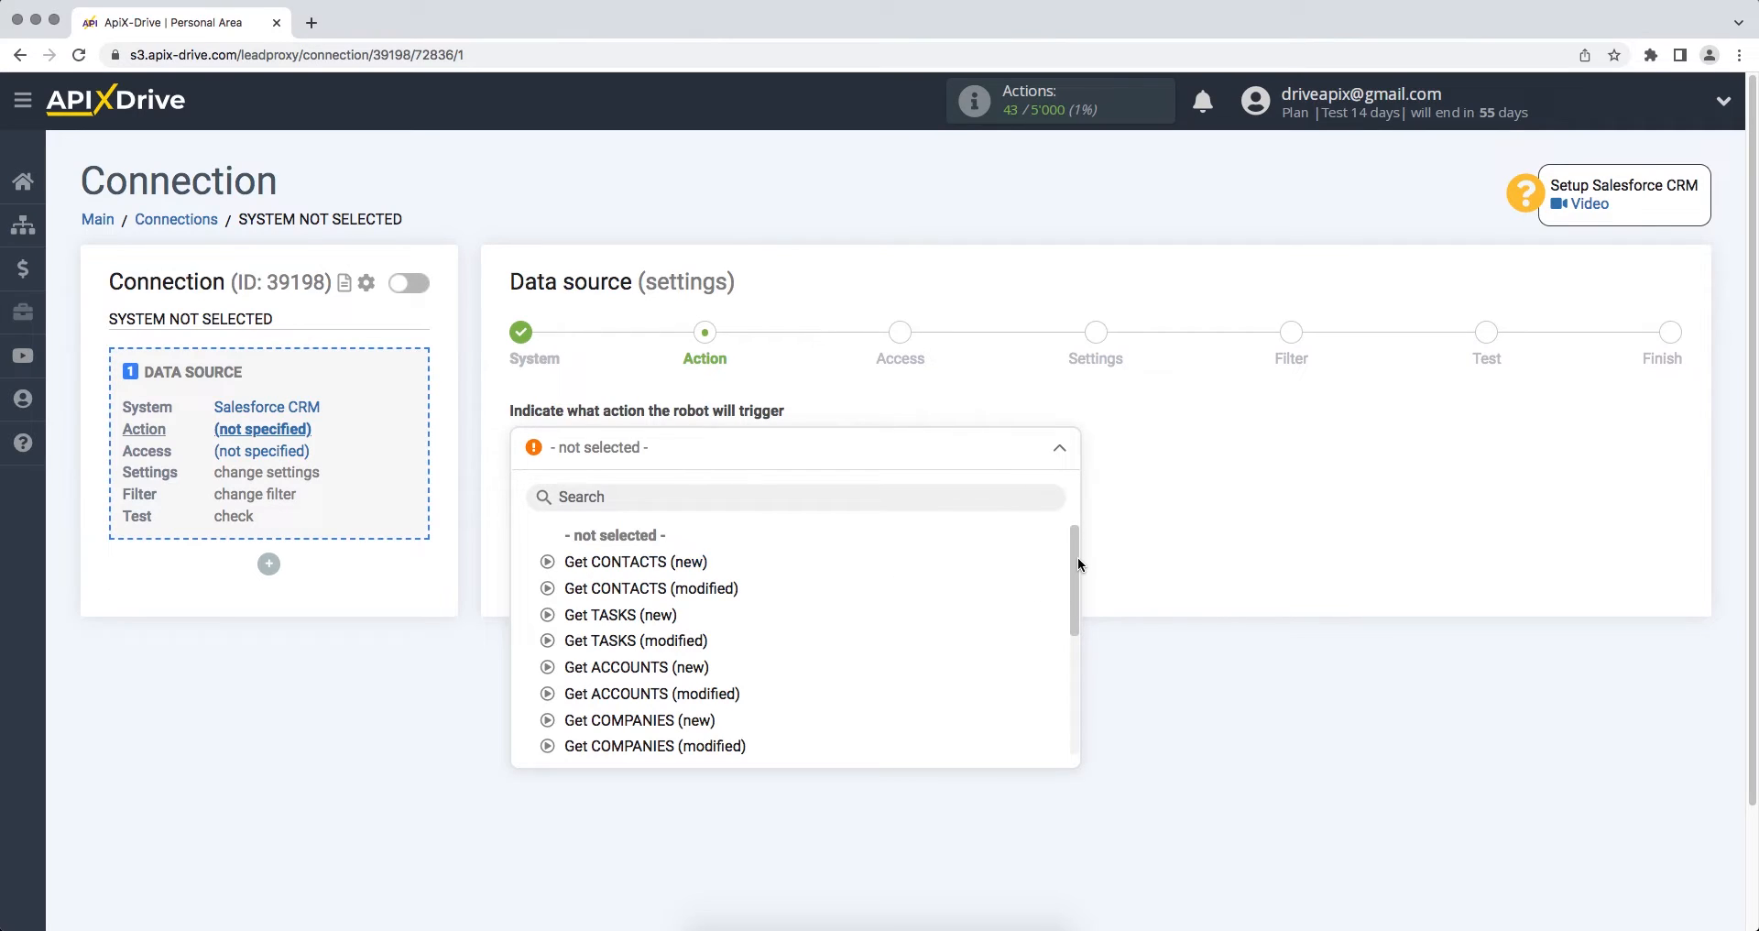
{"action": "left_click_drag", "start_coordinate": [1074, 553], "coordinate": [1084, 660]}
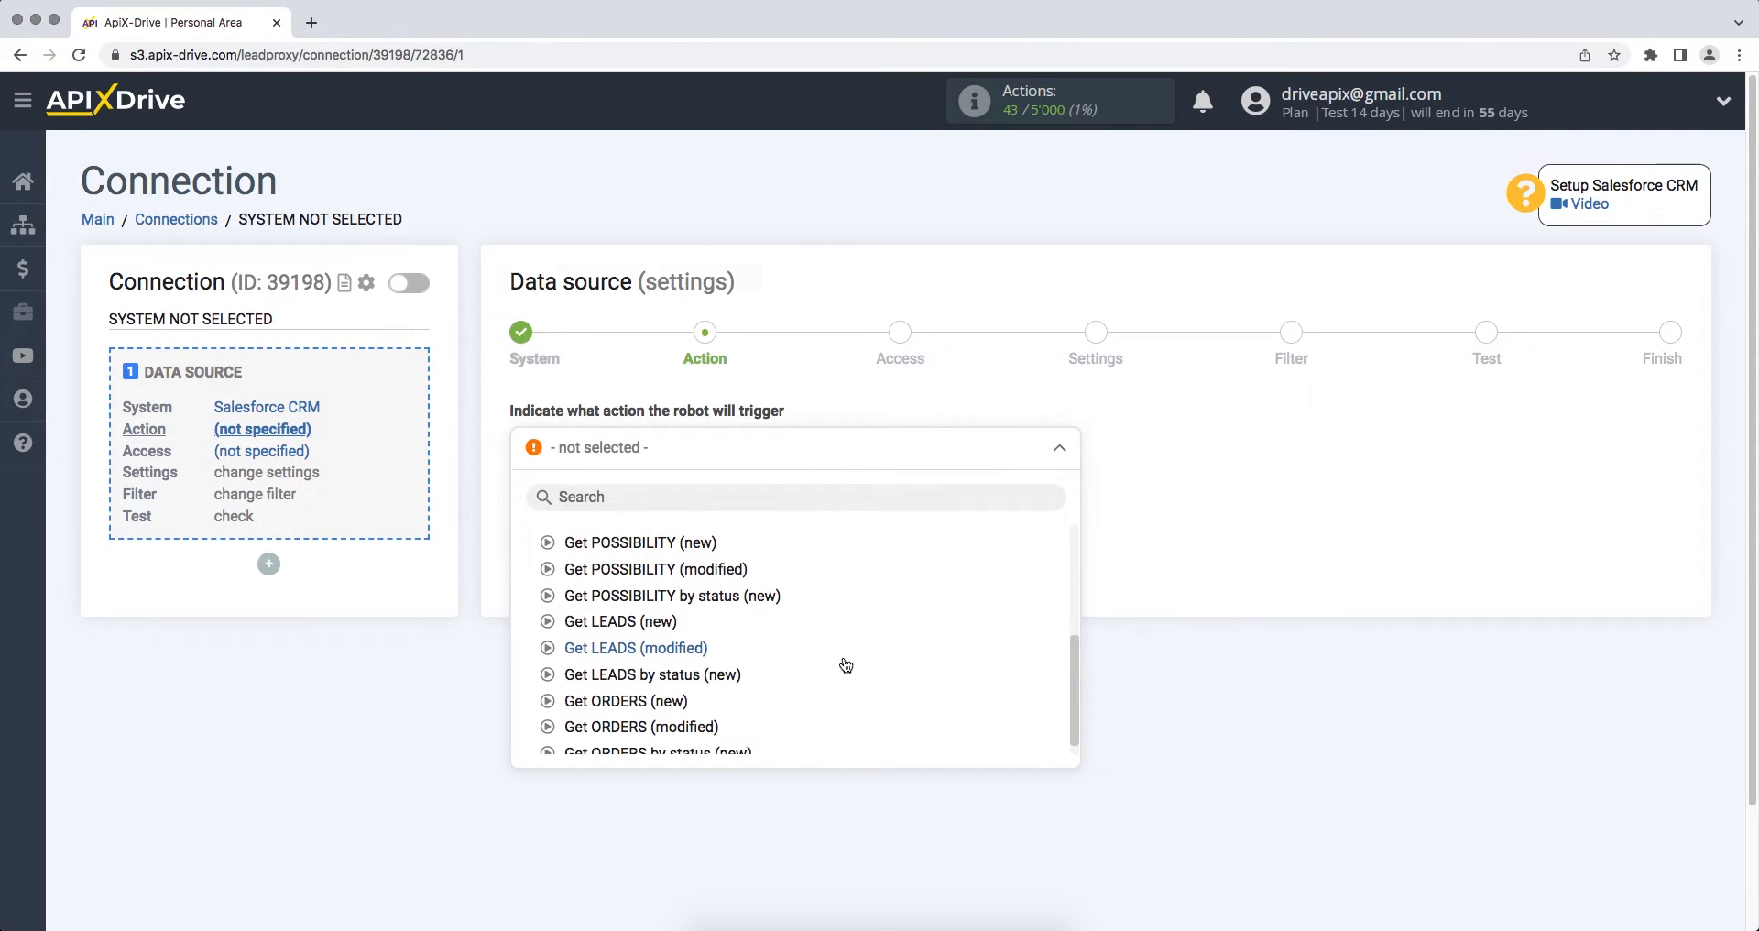
{"action": "left_click", "coordinate": [630, 620]}
{"action": "left_click", "coordinate": [528, 529]}
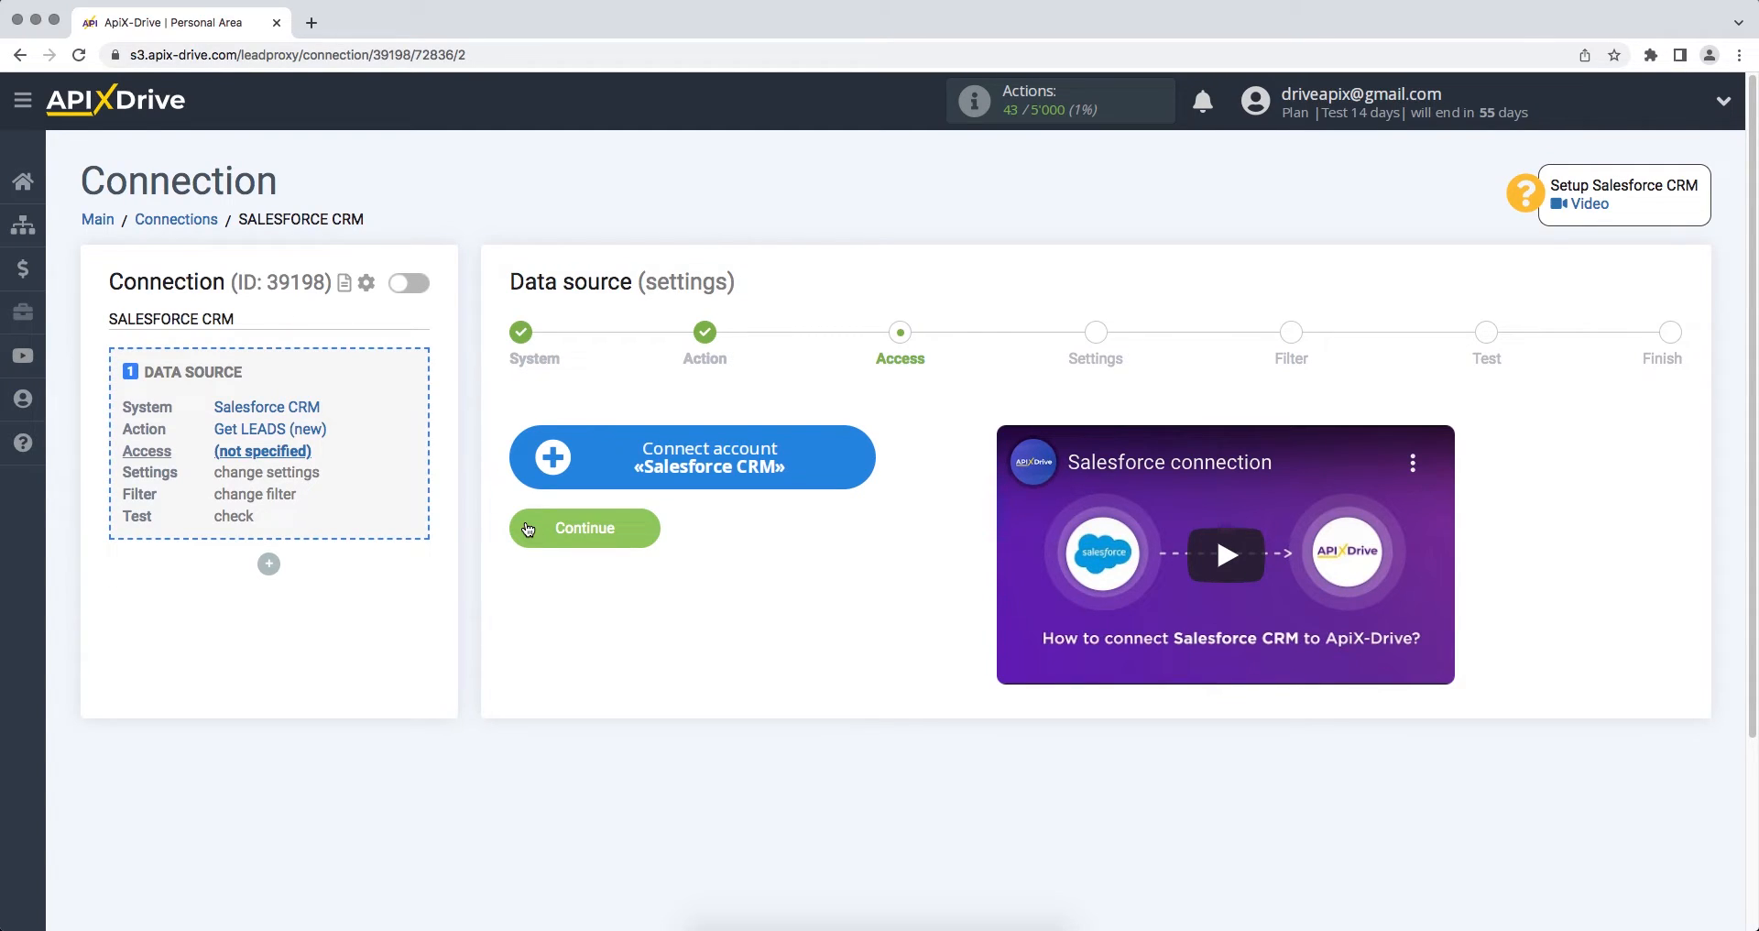
Log in to Salesforce with the account's username and password.
{"action": "left_click", "coordinate": [553, 463]}
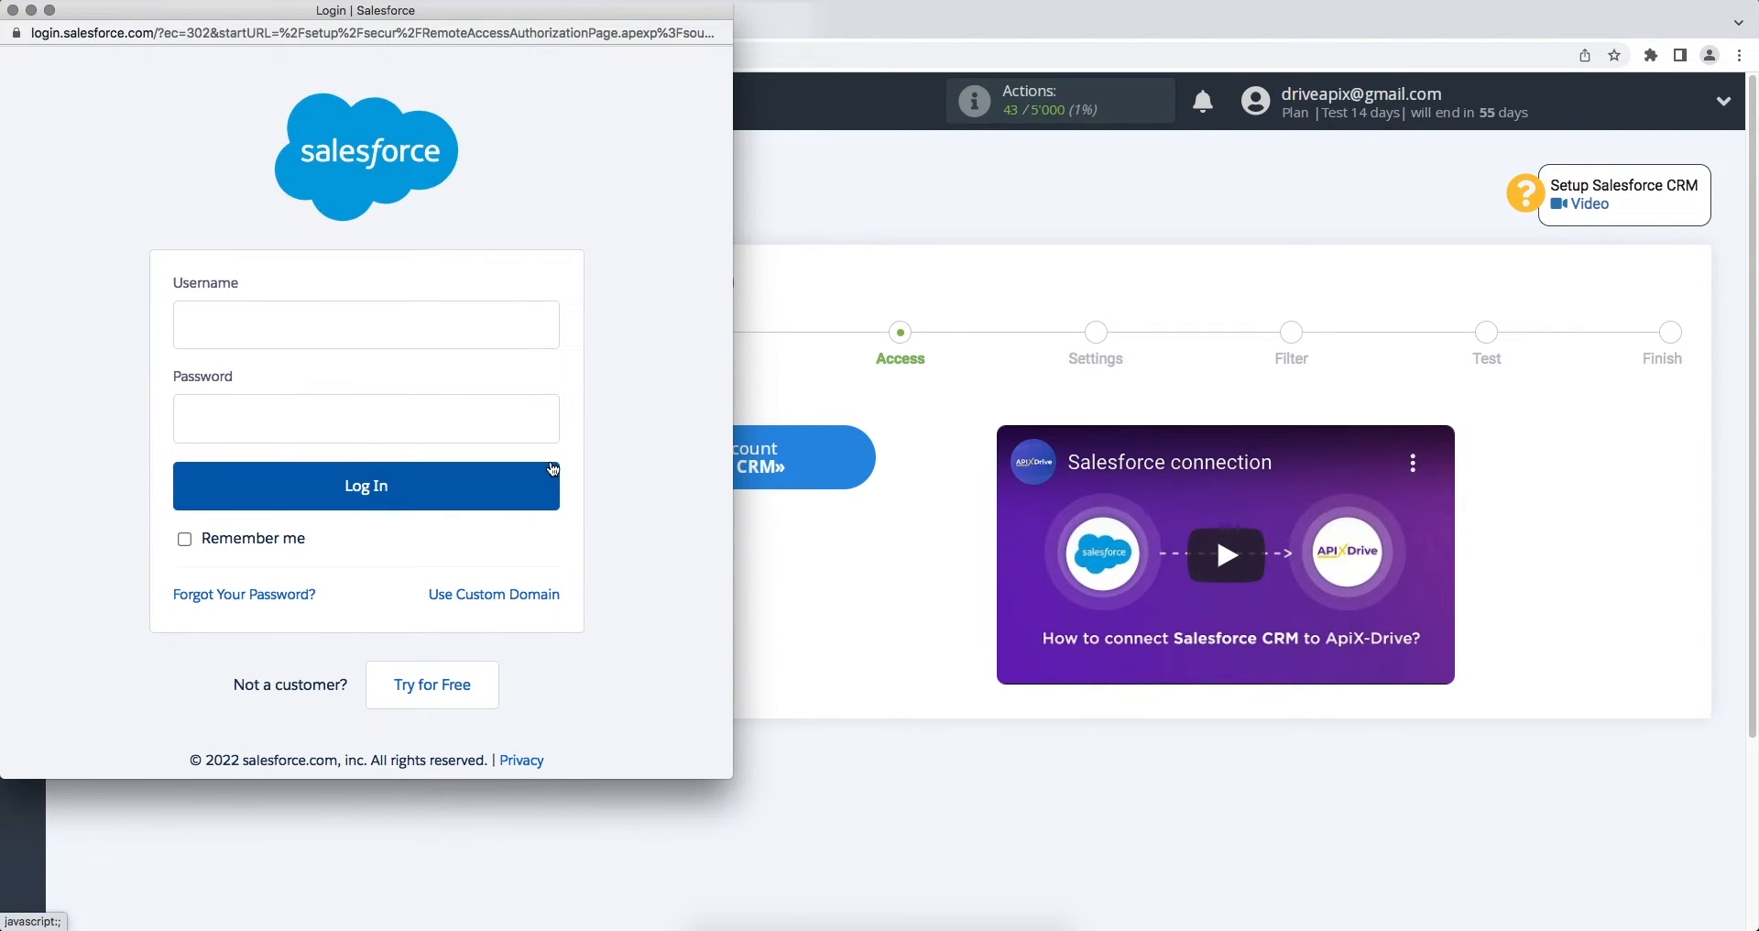
{"action": "left_click", "coordinate": [460, 331]}
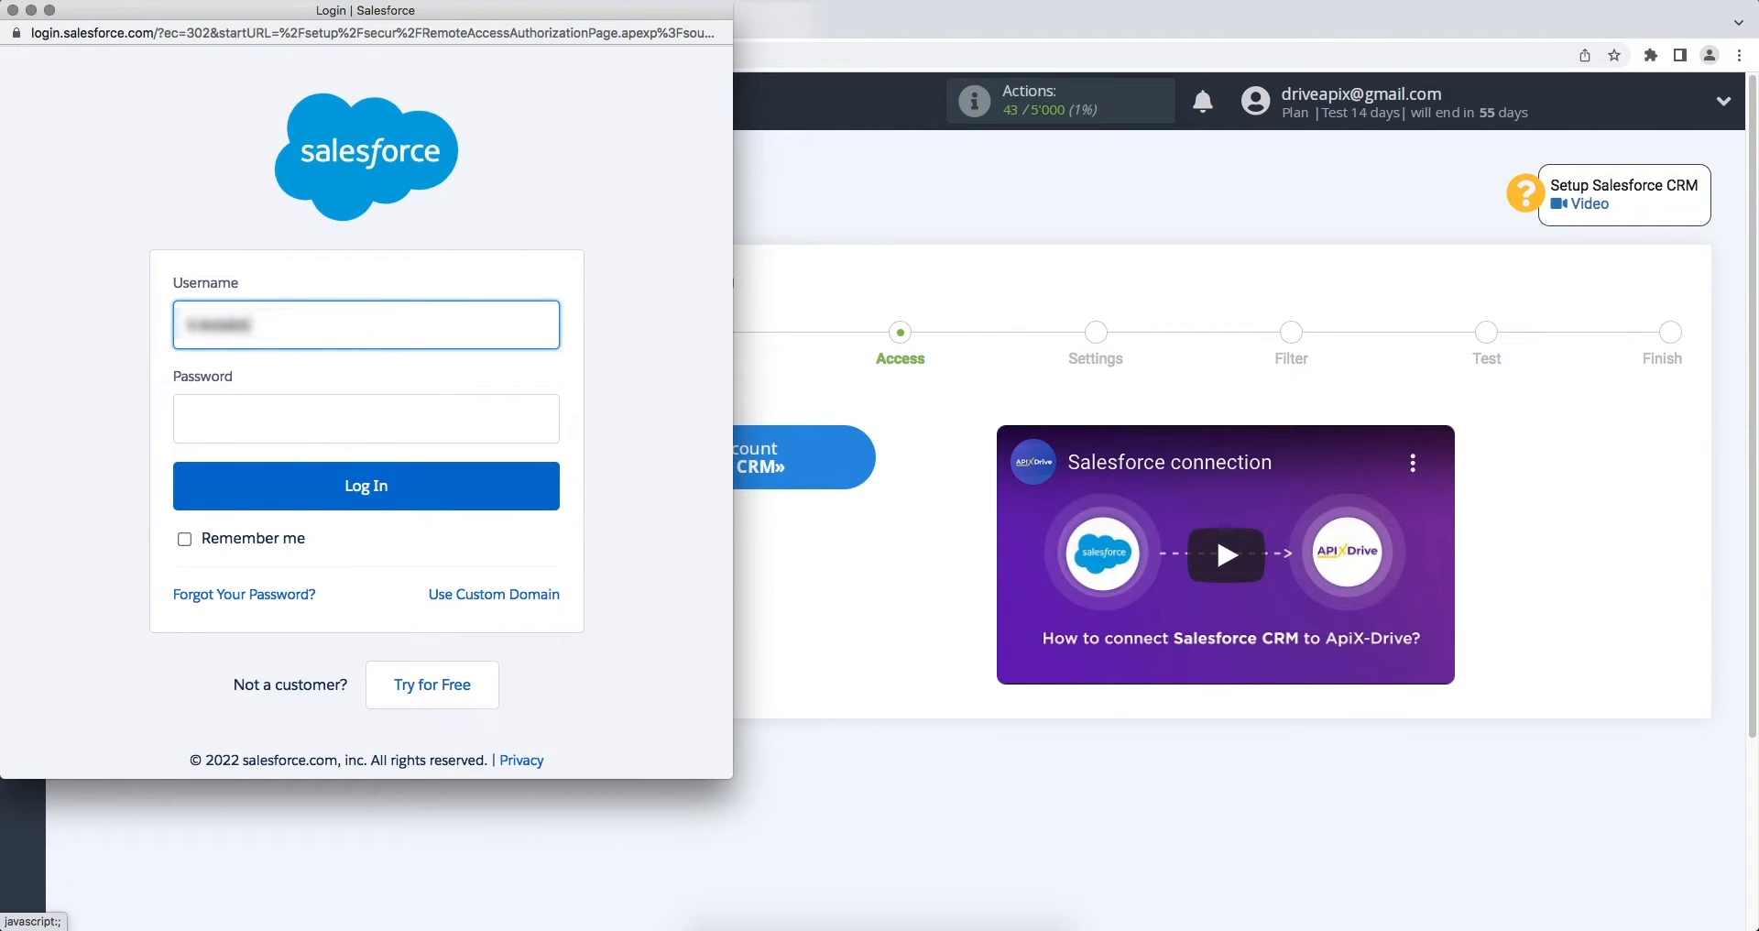
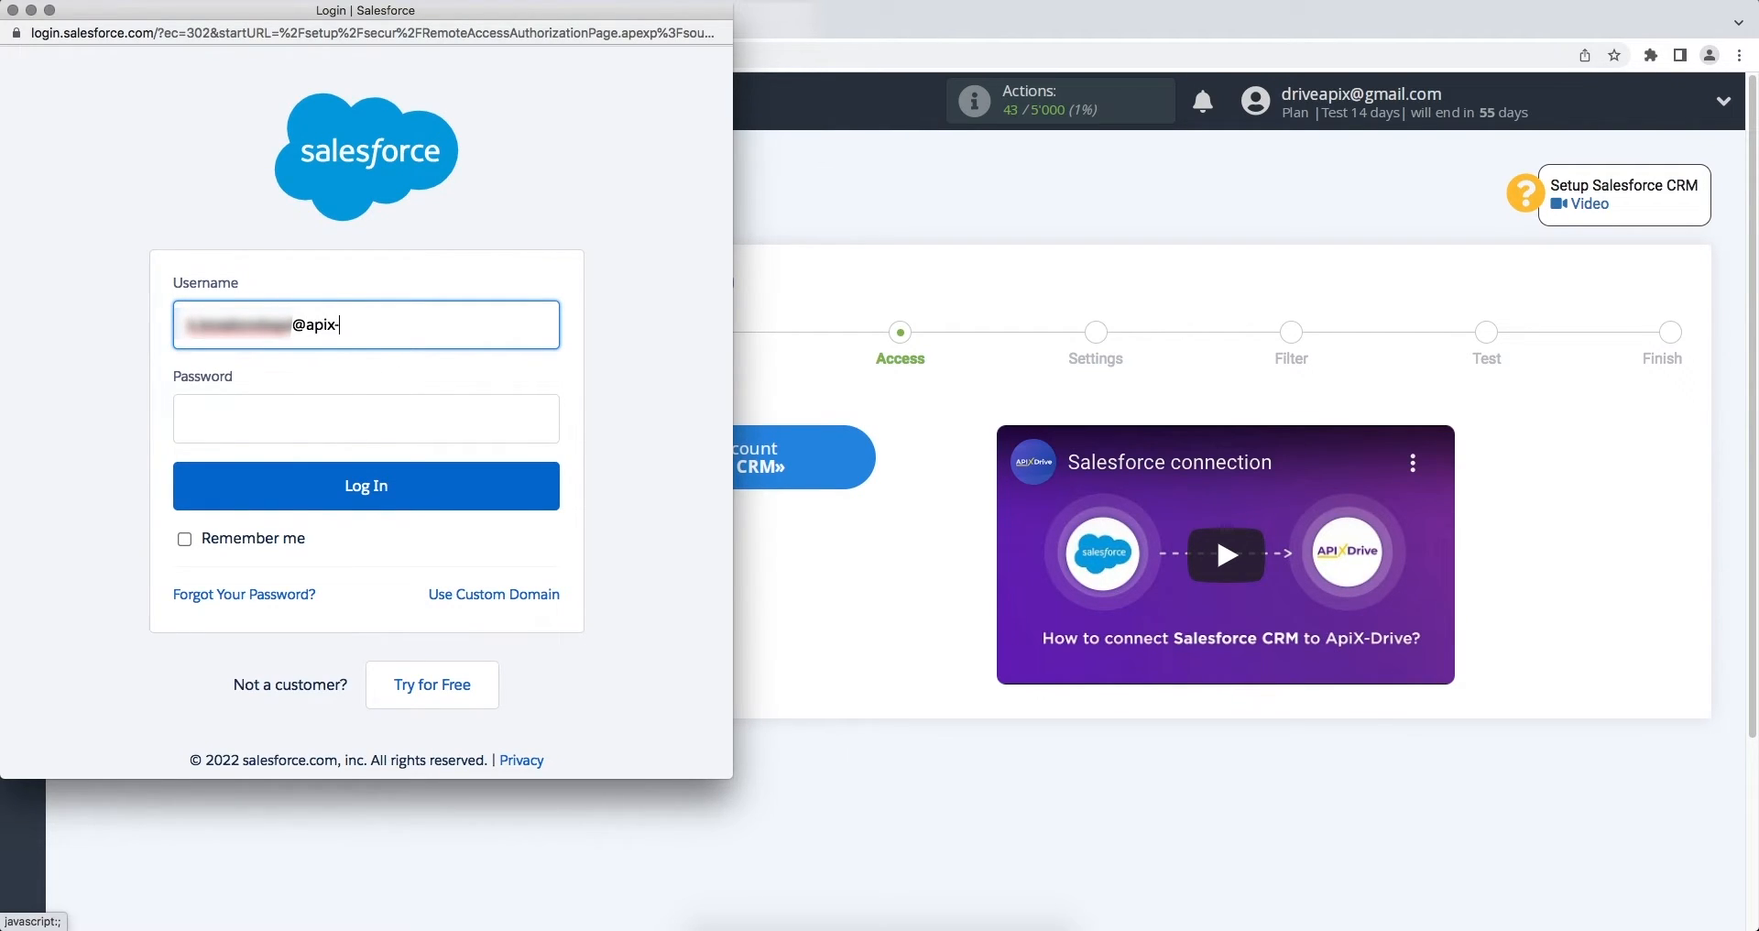
{"action": "left_click", "coordinate": [443, 403]}
{"action": "type", "text": "••••••••••••"}
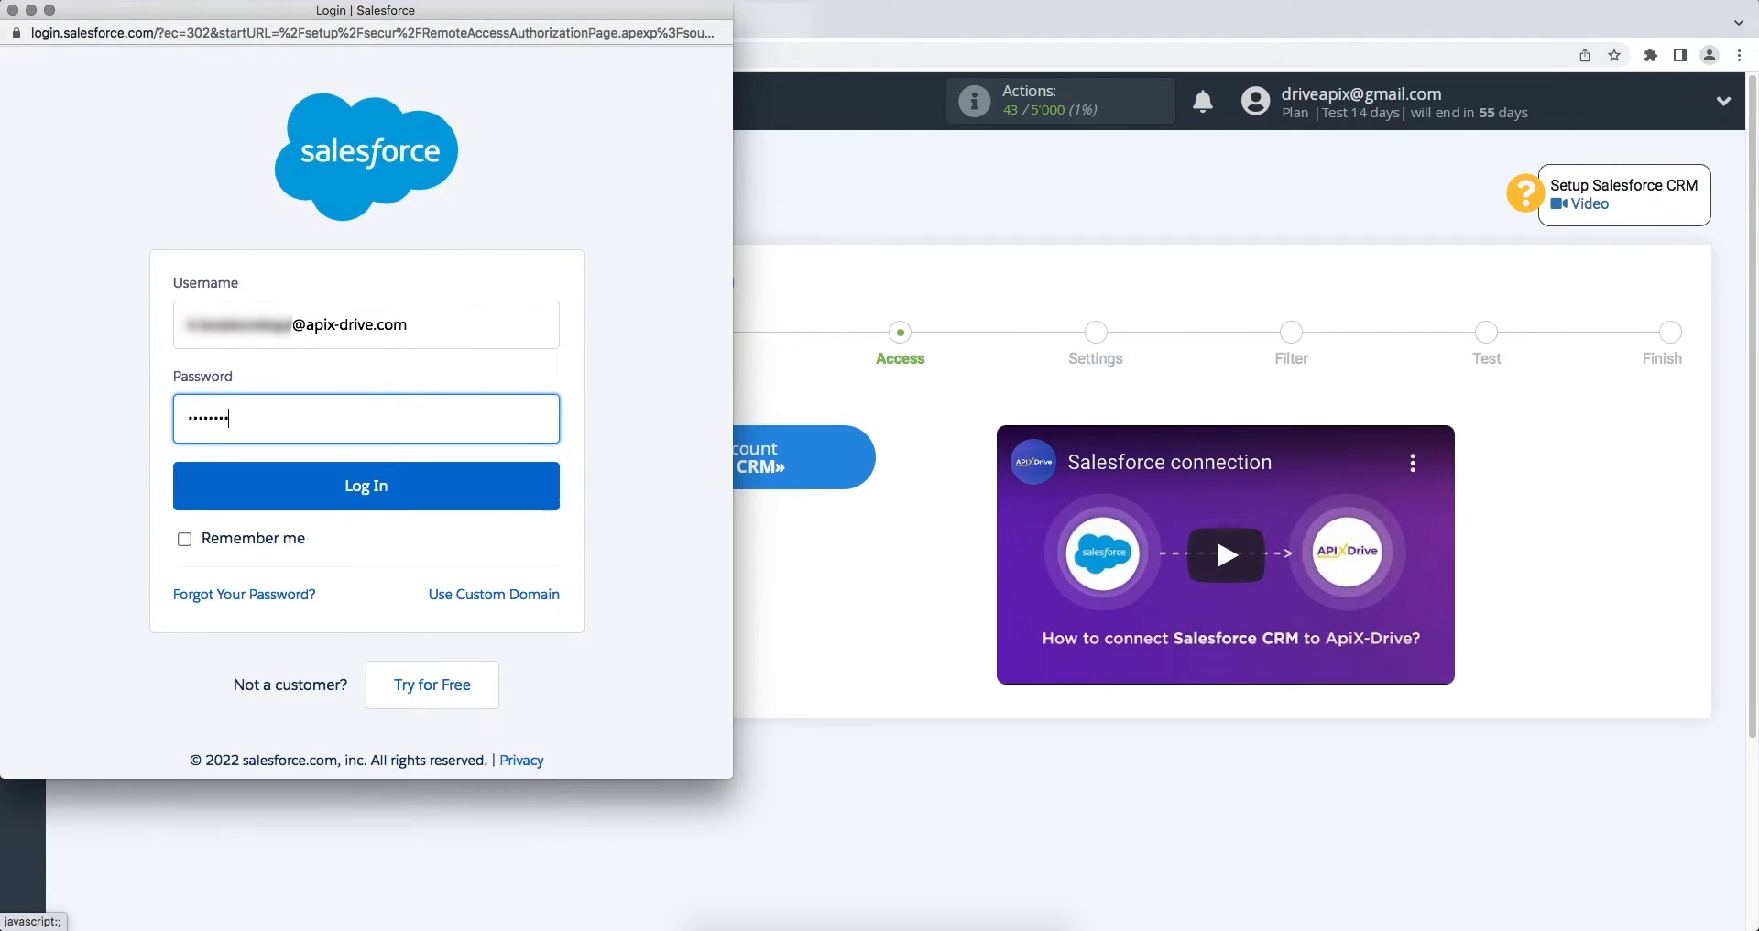
{"action": "left_click", "coordinate": [453, 490]}
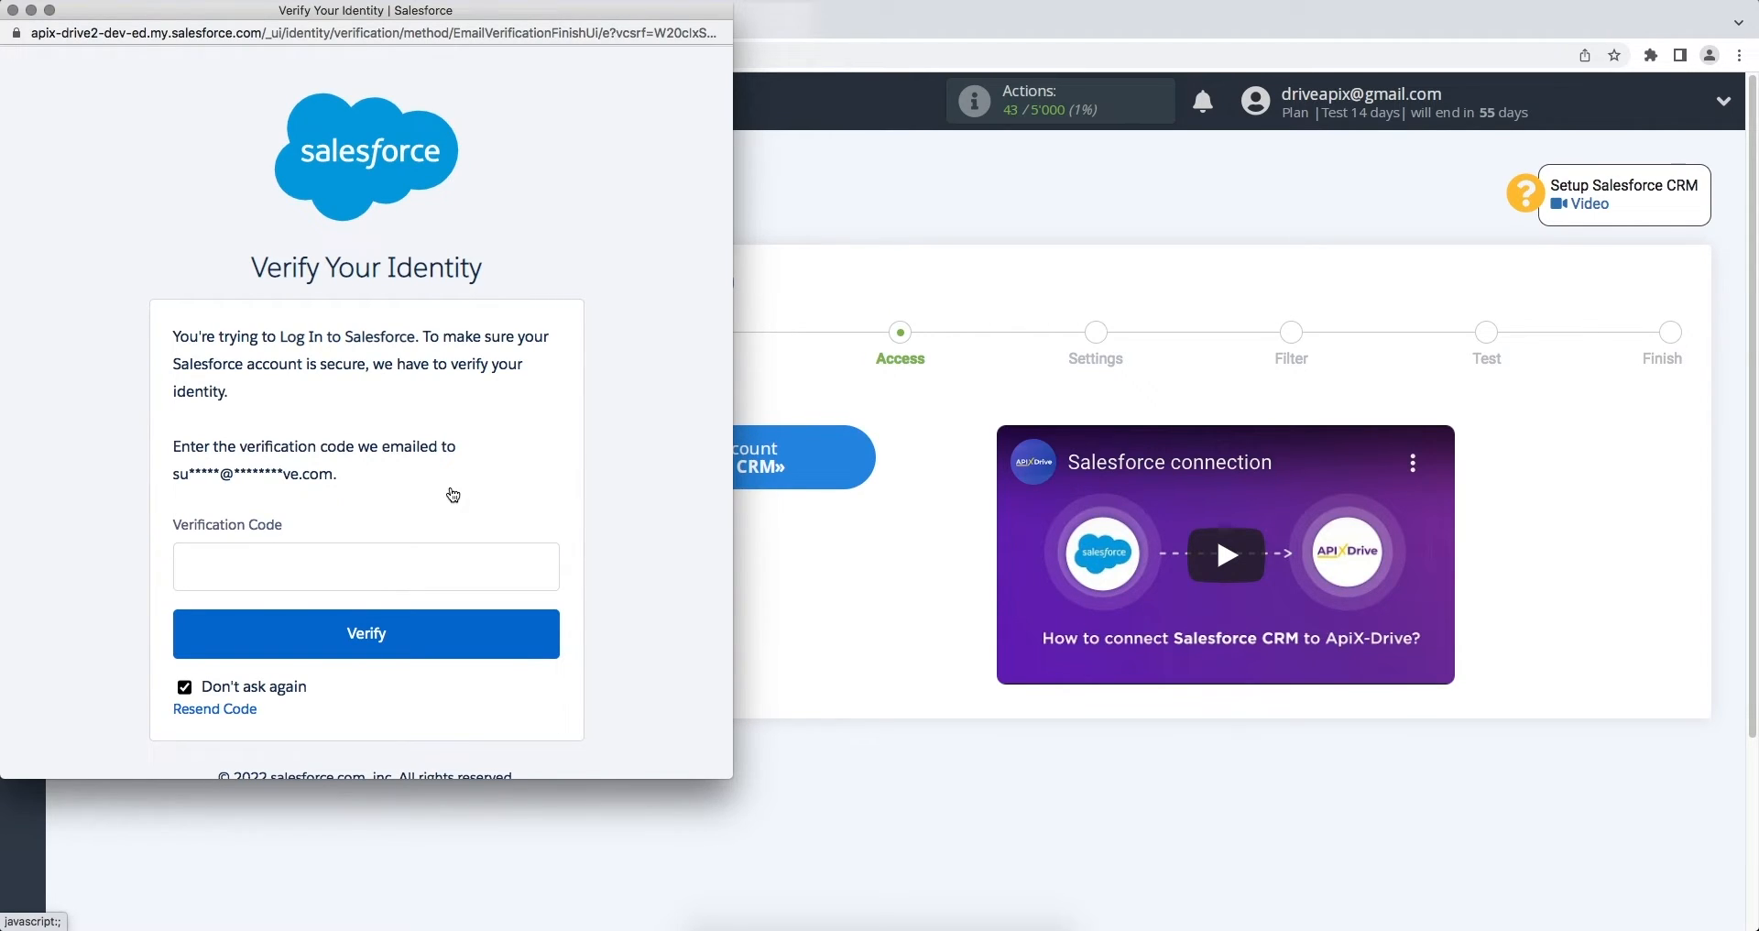
Submit the emailed verification code to finish connecting the Salesforce account.
{"action": "left_click", "coordinate": [412, 561]}
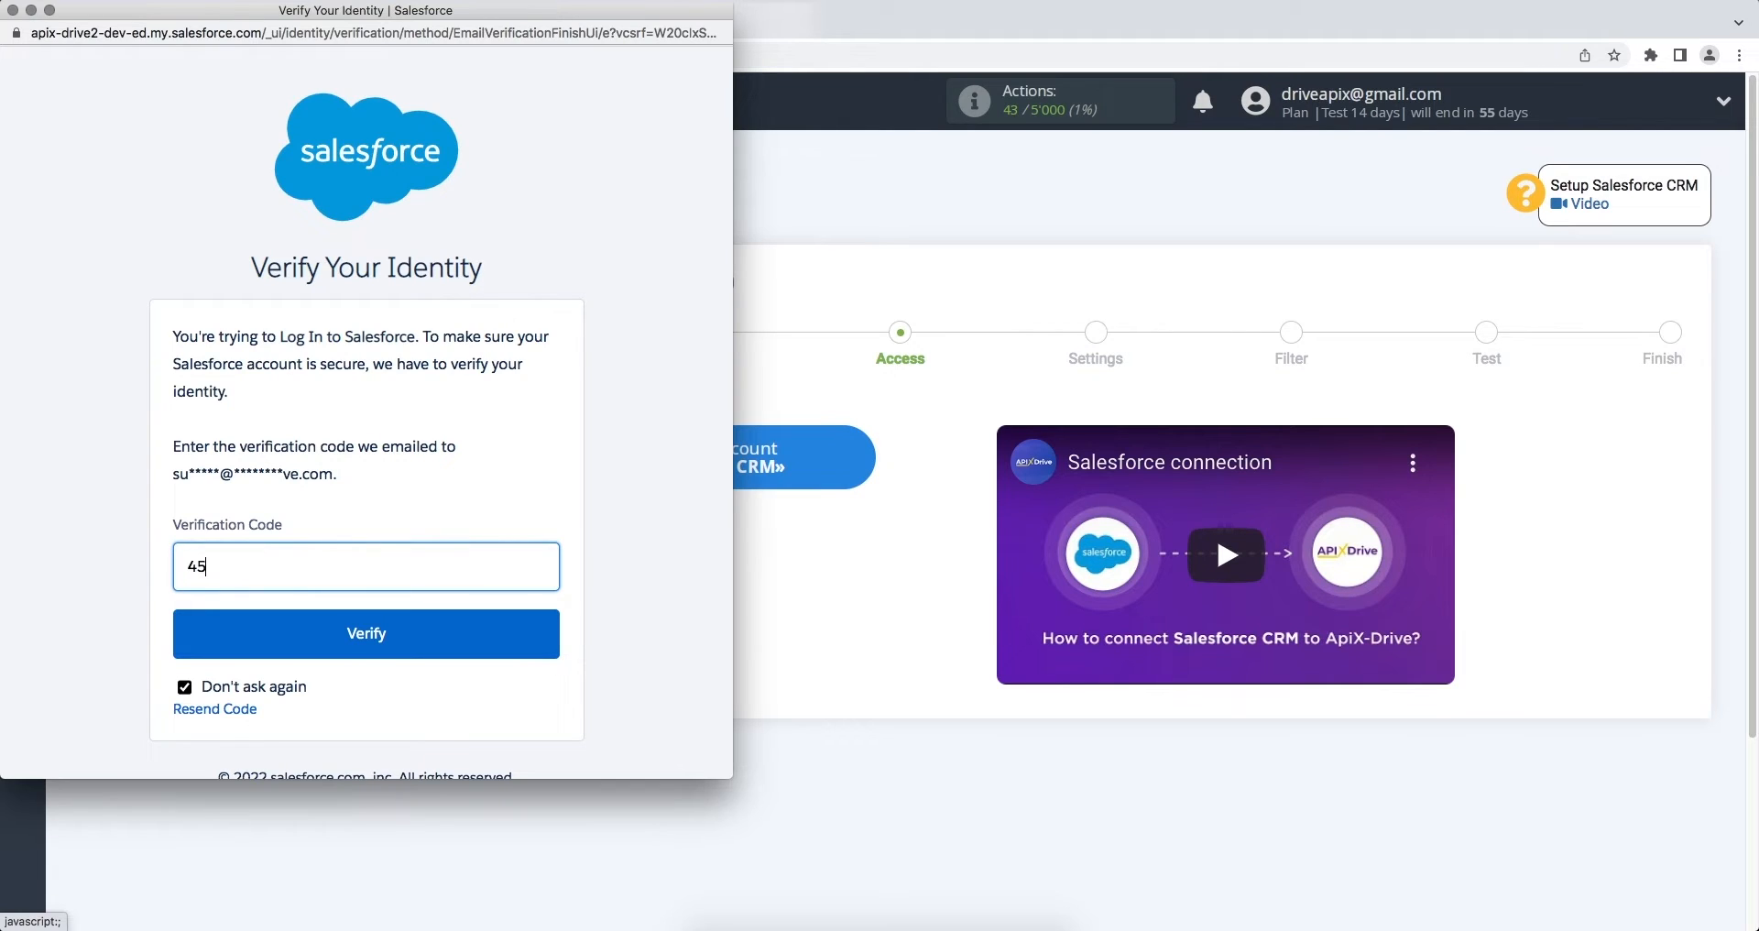
{"action": "left_click", "coordinate": [411, 653]}
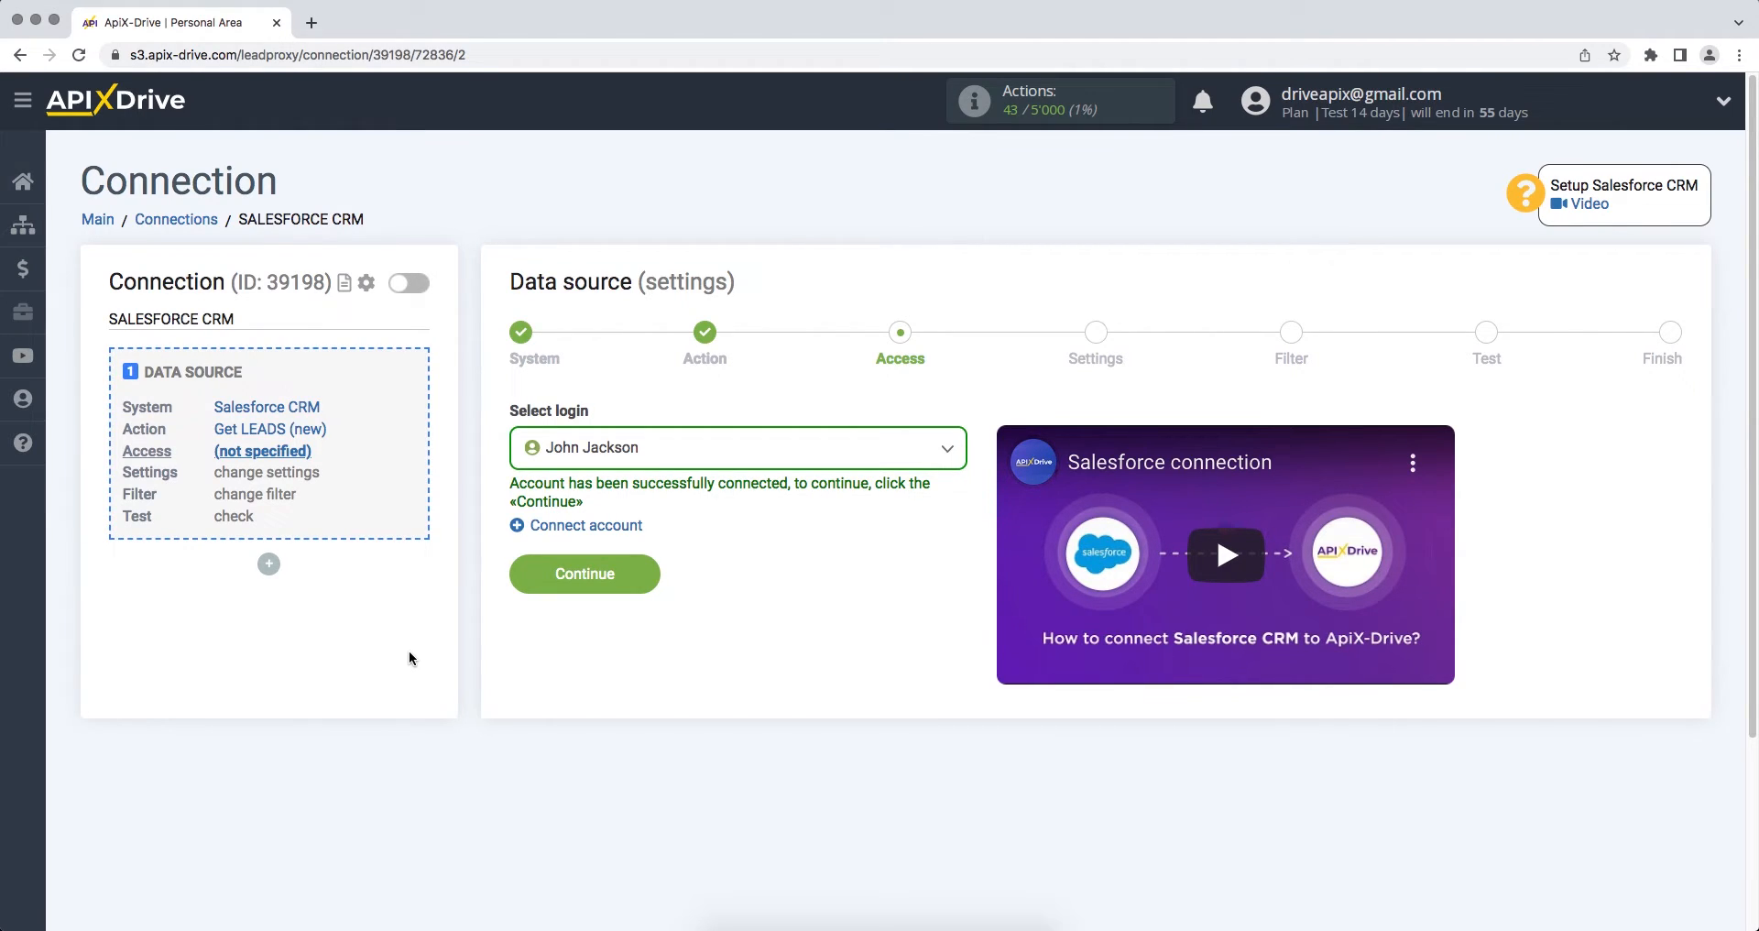
Select the connected Salesforce account as the login and continue to Settings.
{"action": "left_click", "coordinate": [619, 457]}
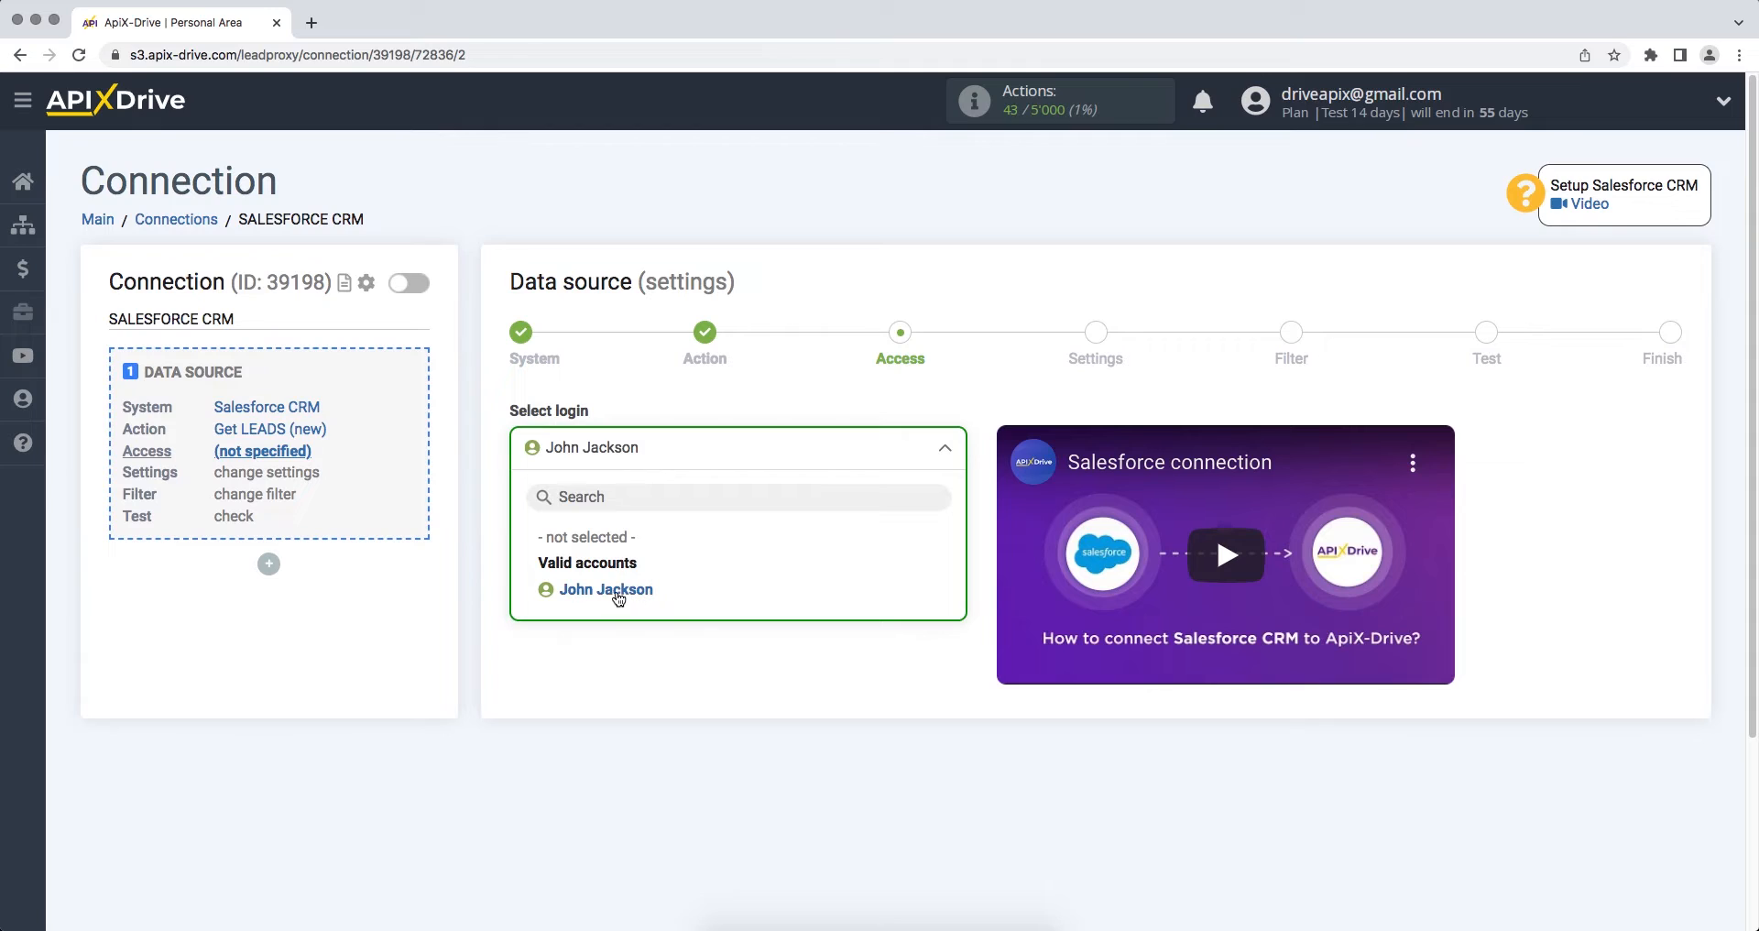
{"action": "left_click", "coordinate": [617, 592]}
{"action": "left_click", "coordinate": [526, 579]}
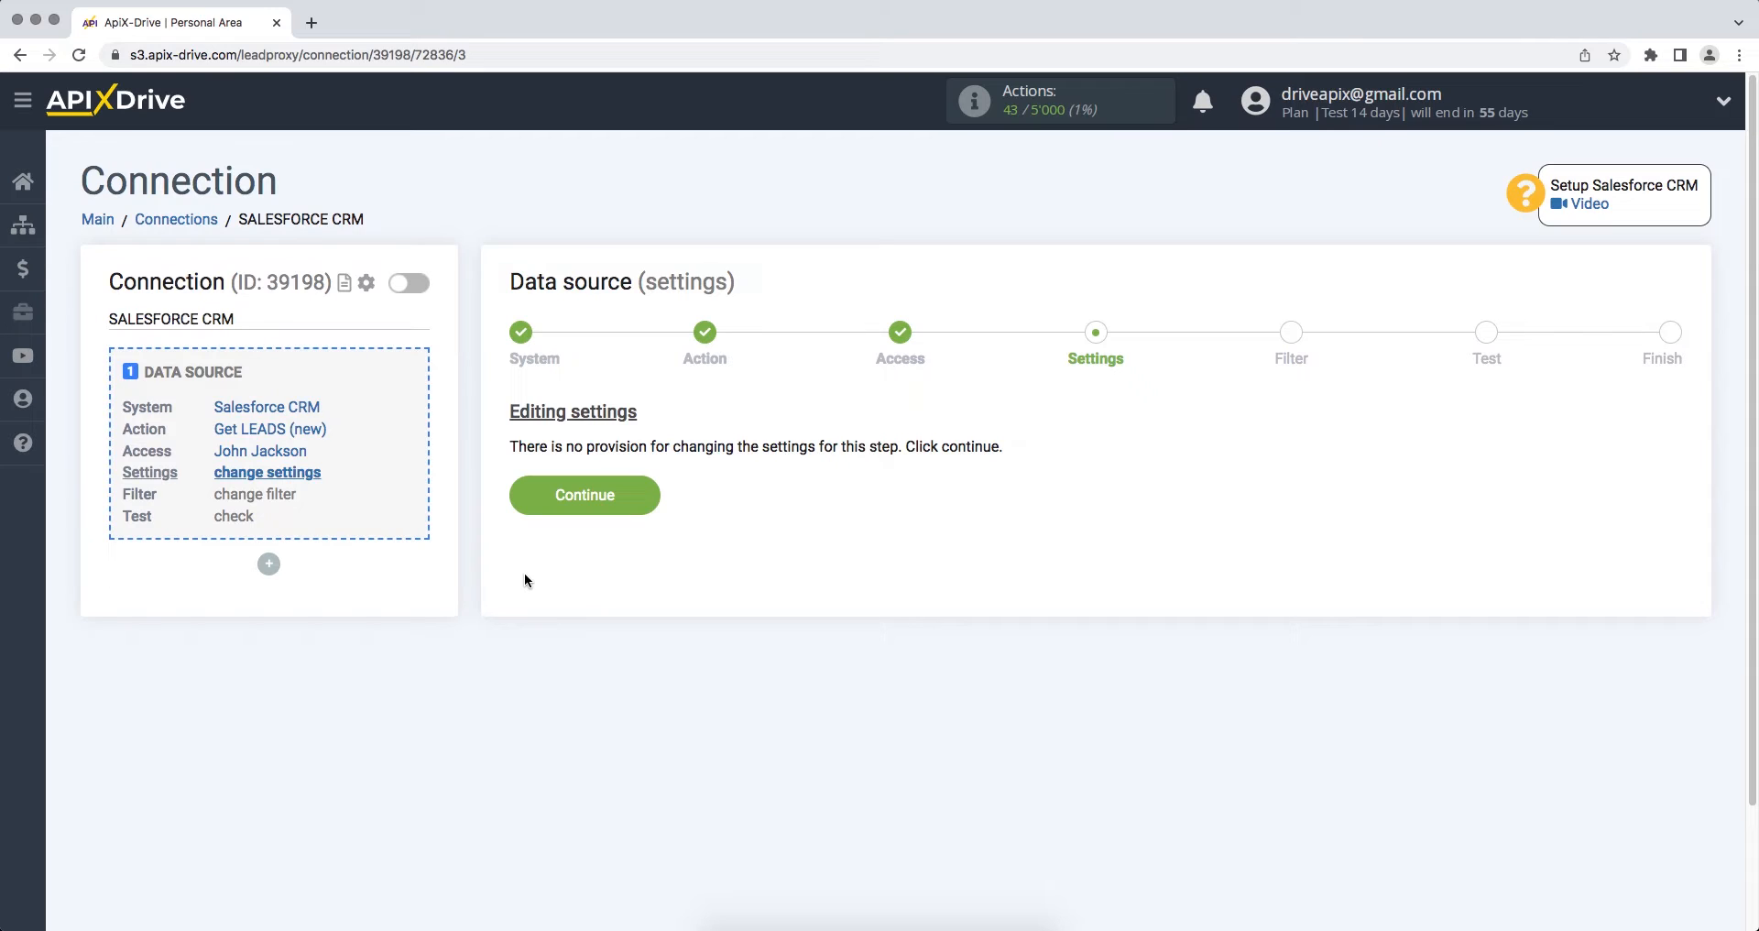
Skip settings and filters, review the loaded test lead data, and finish the source setup.
{"action": "left_click", "coordinate": [519, 494]}
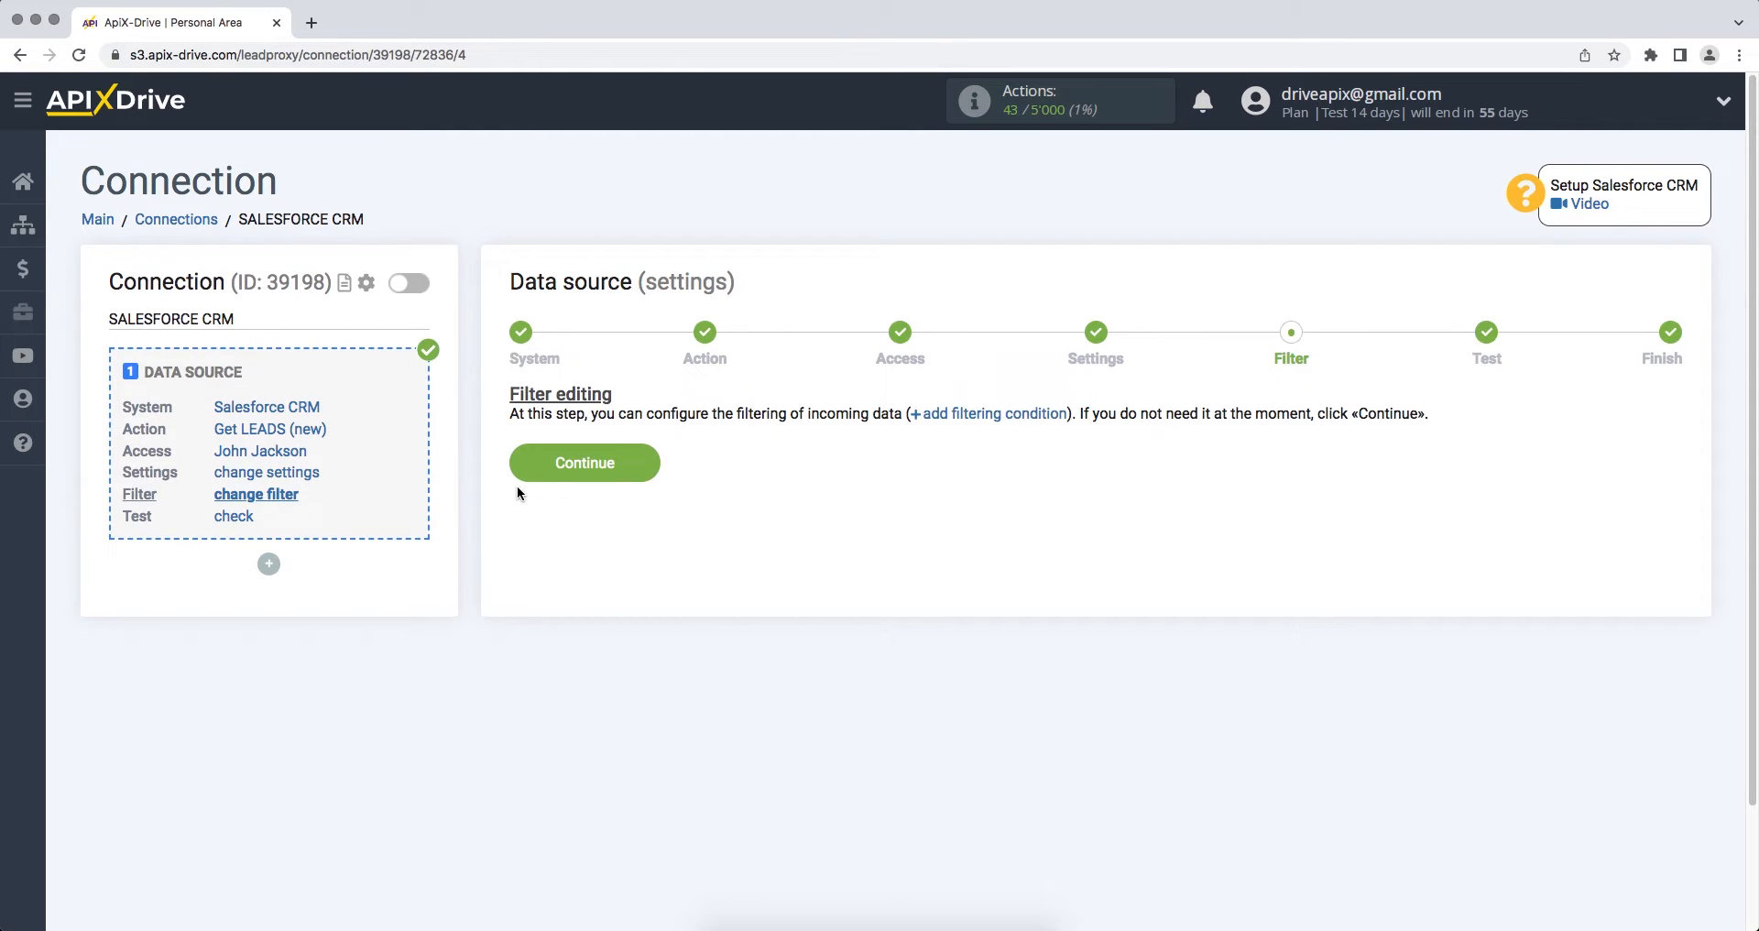
{"action": "left_click", "coordinate": [518, 463]}
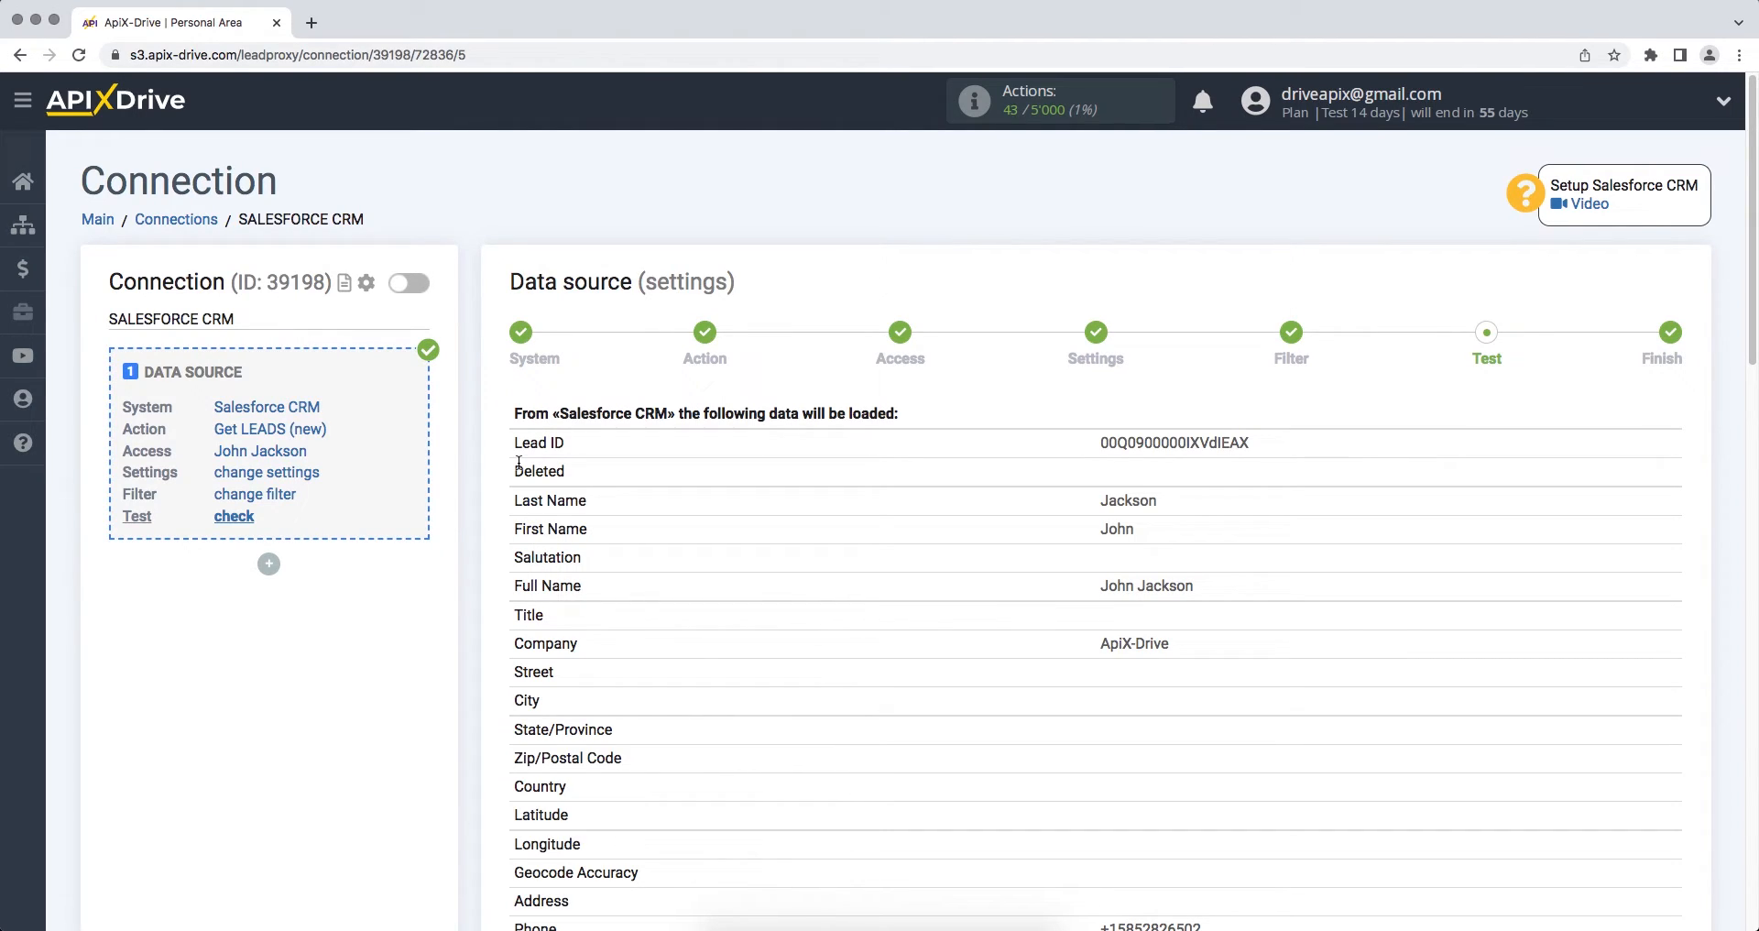
{"action": "scroll", "coordinate": [519, 463], "scroll_direction": "down", "scroll_amount": 15}
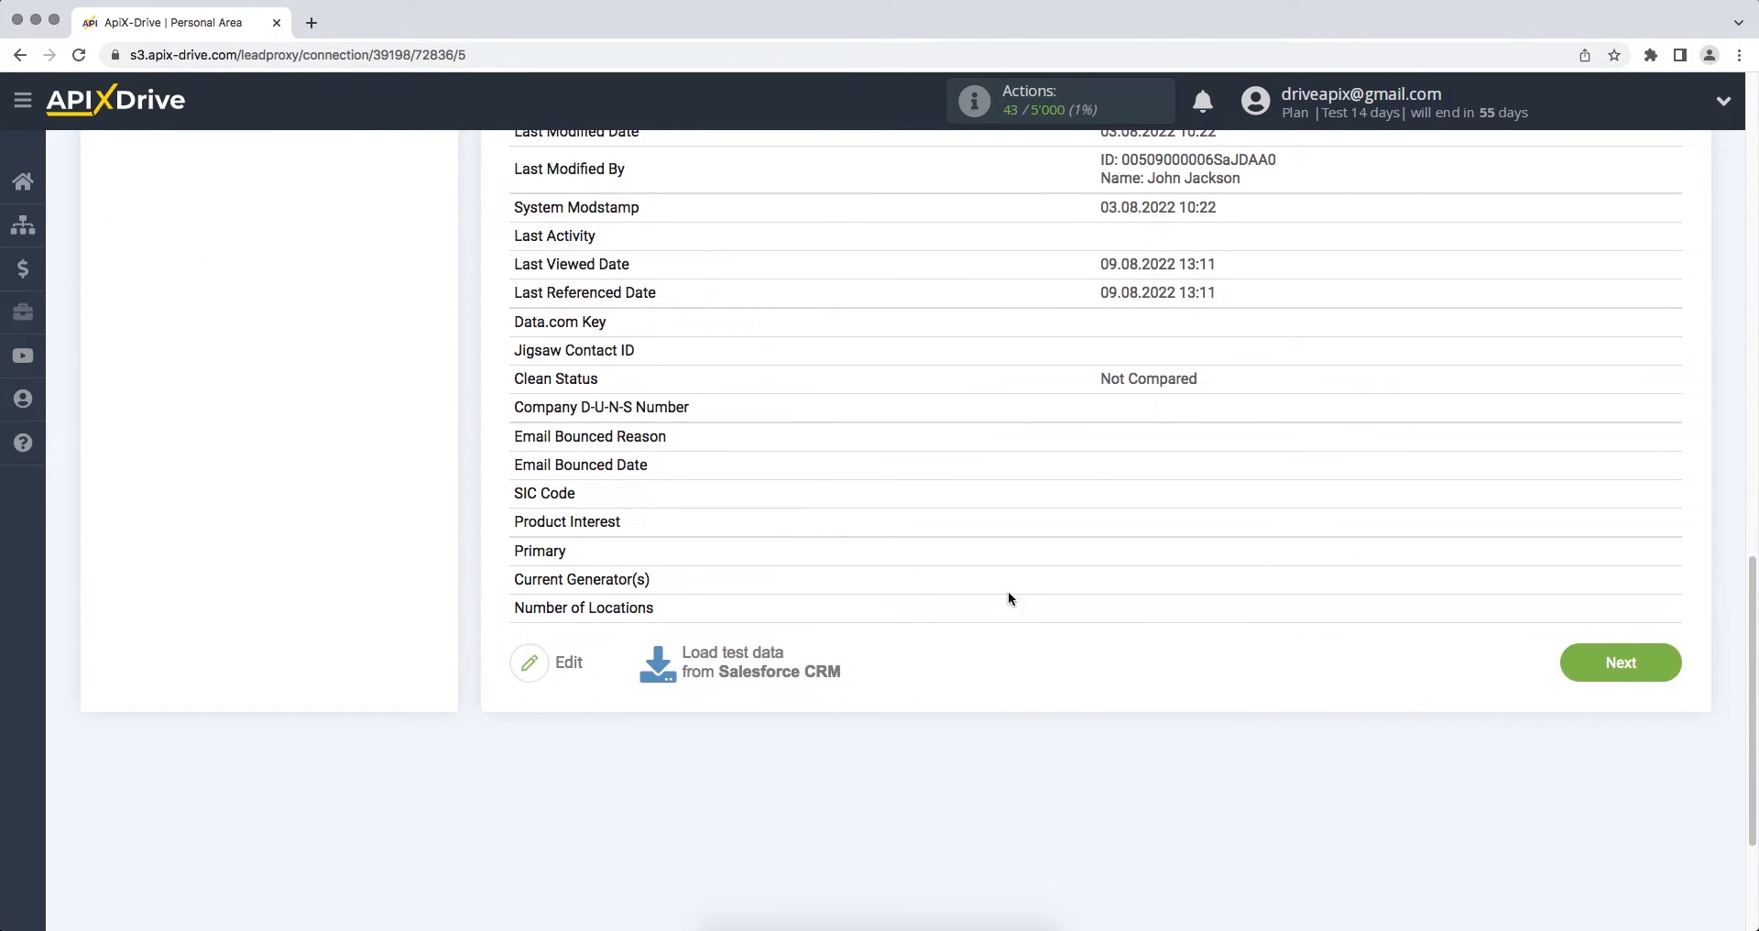
{"action": "left_click", "coordinate": [1635, 676]}
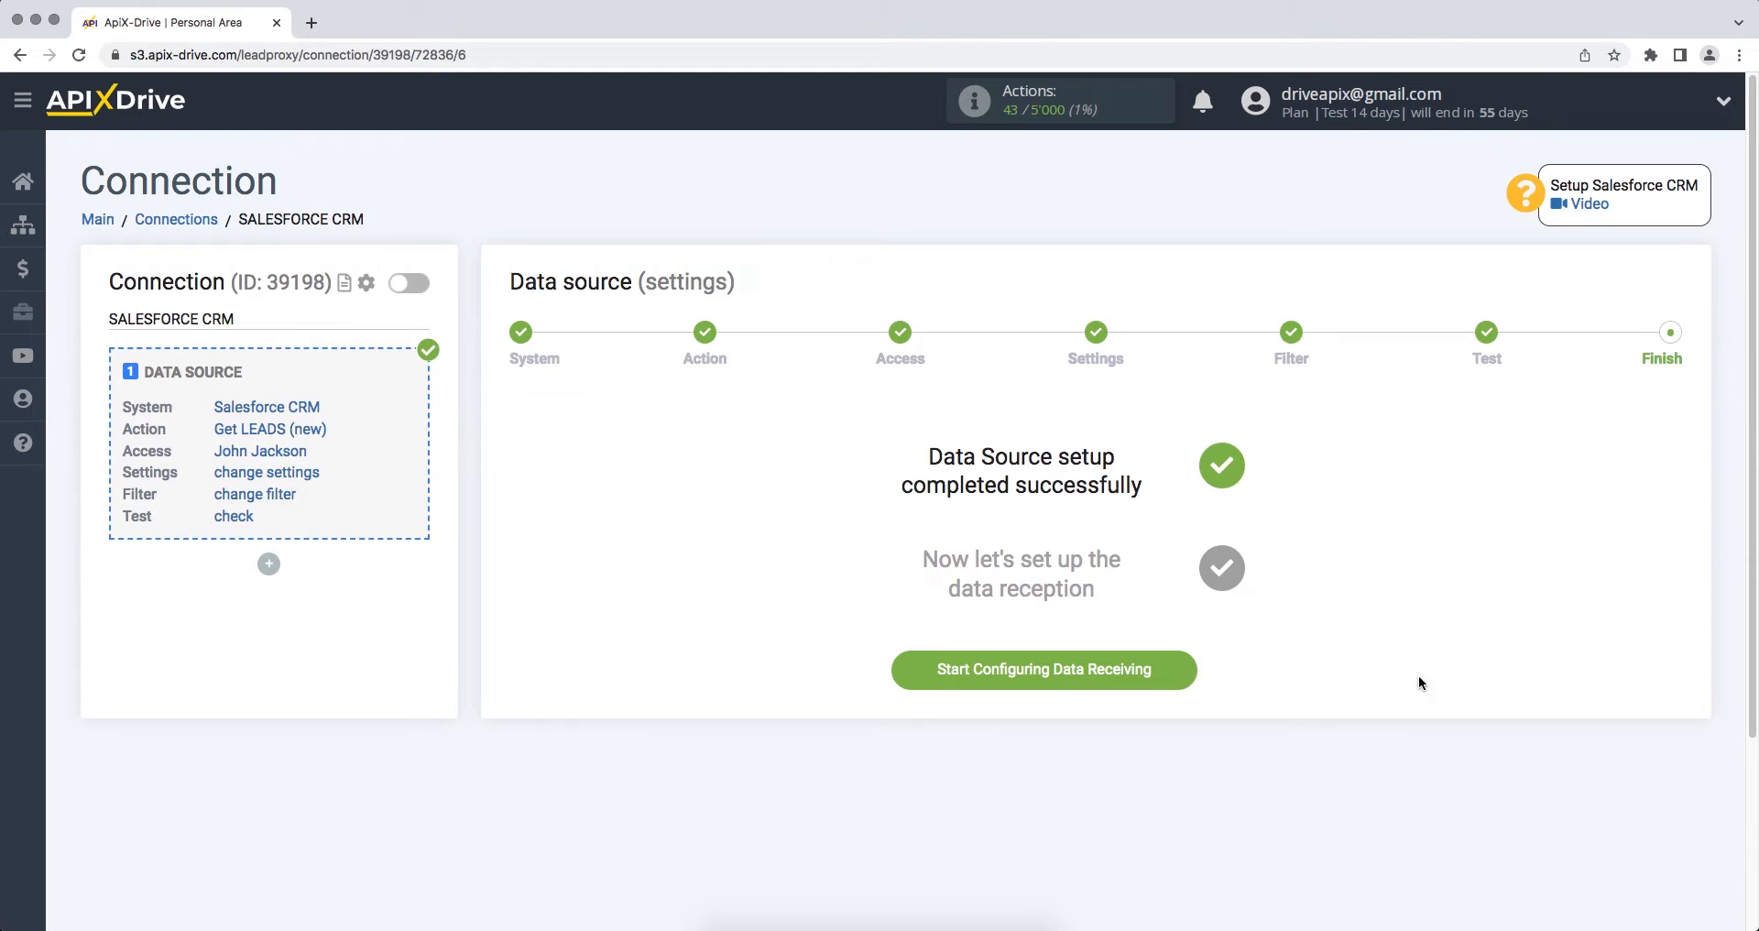
Start configuring data receiving with Webhook as the destination system.
{"action": "left_click", "coordinate": [1063, 669]}
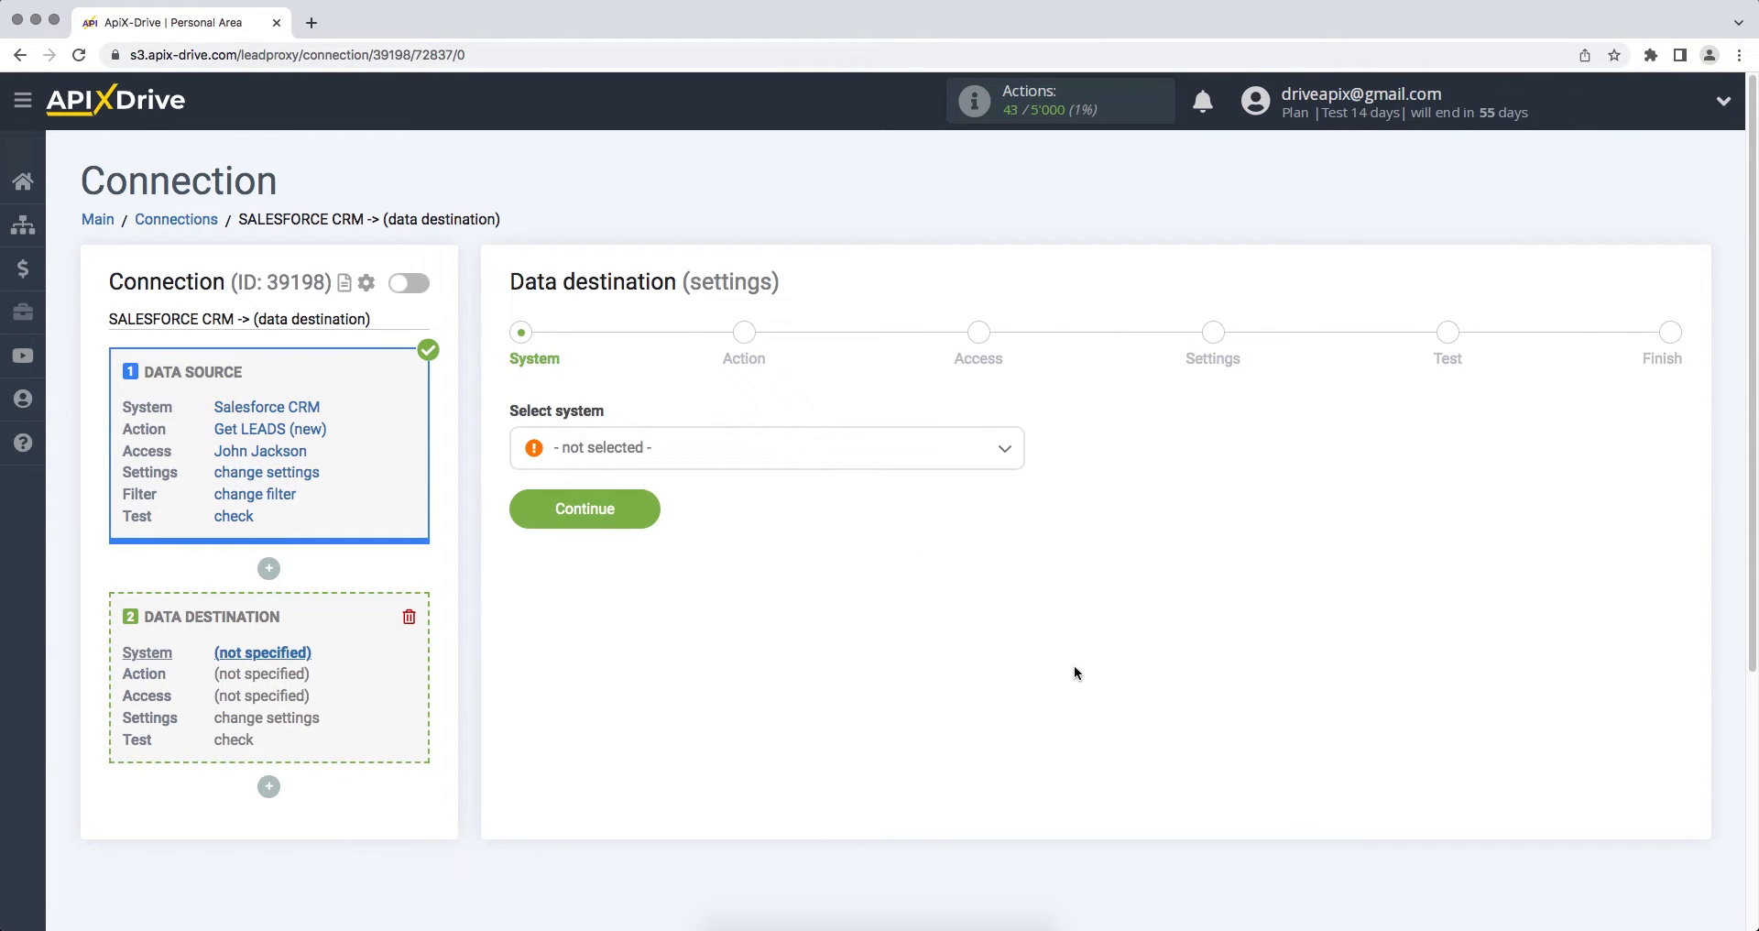
{"action": "left_click", "coordinate": [923, 463]}
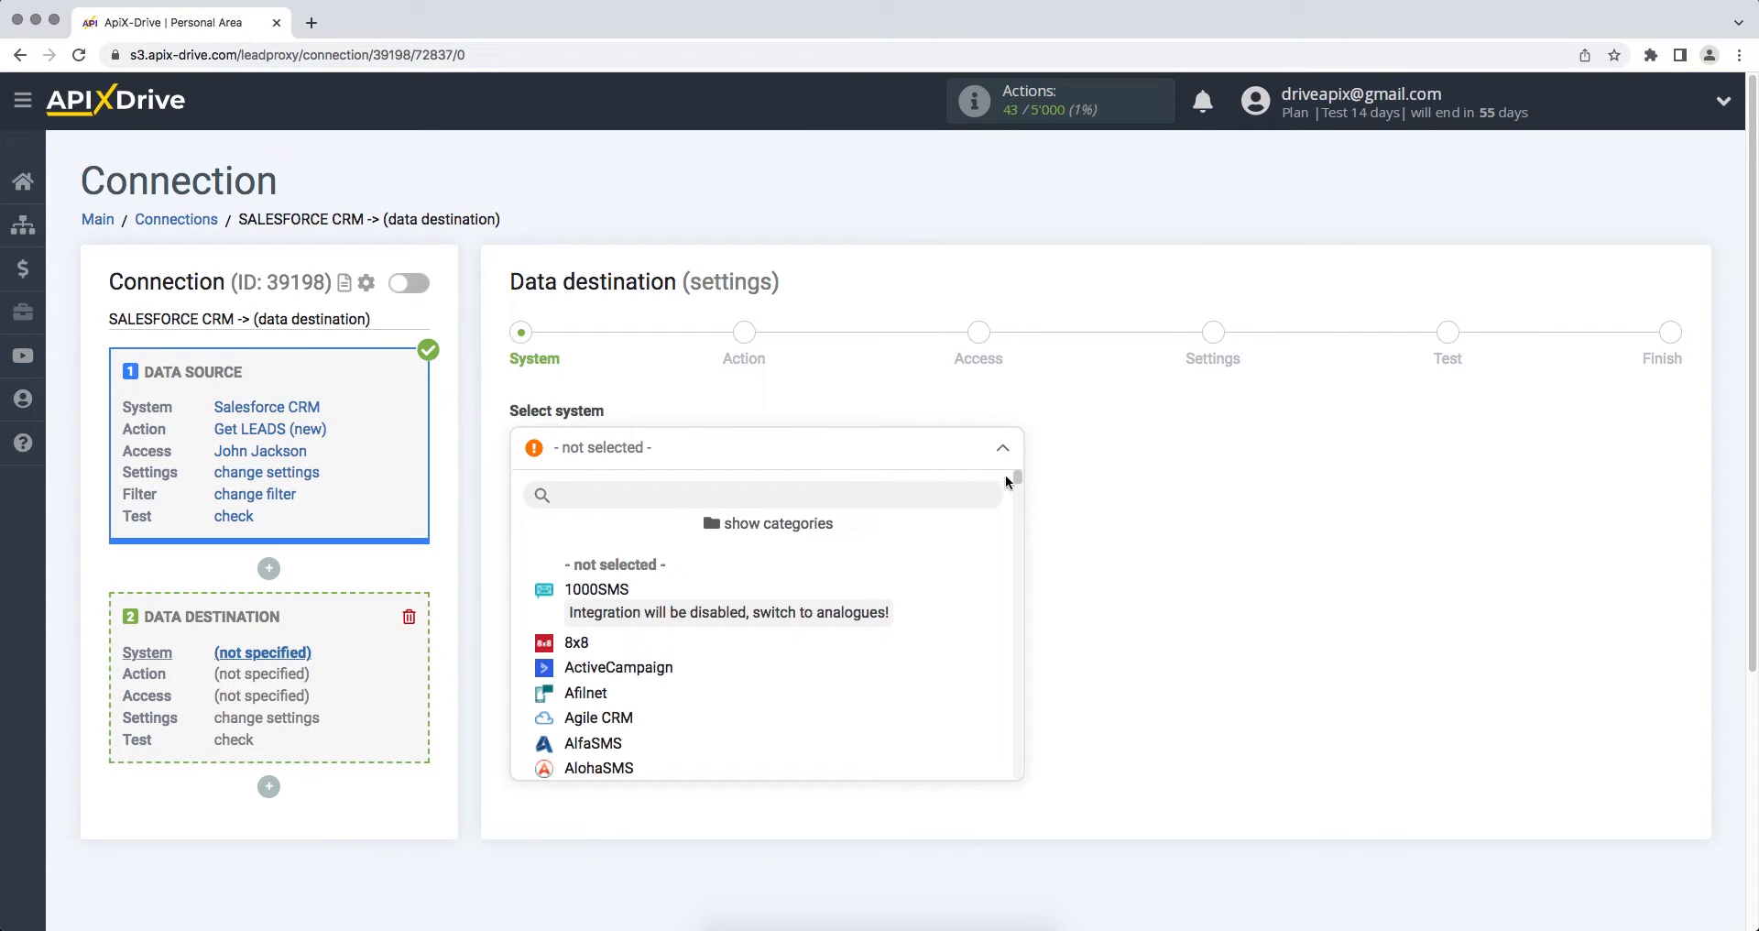
{"action": "left_click_drag", "start_coordinate": [1016, 480], "coordinate": [1026, 762]}
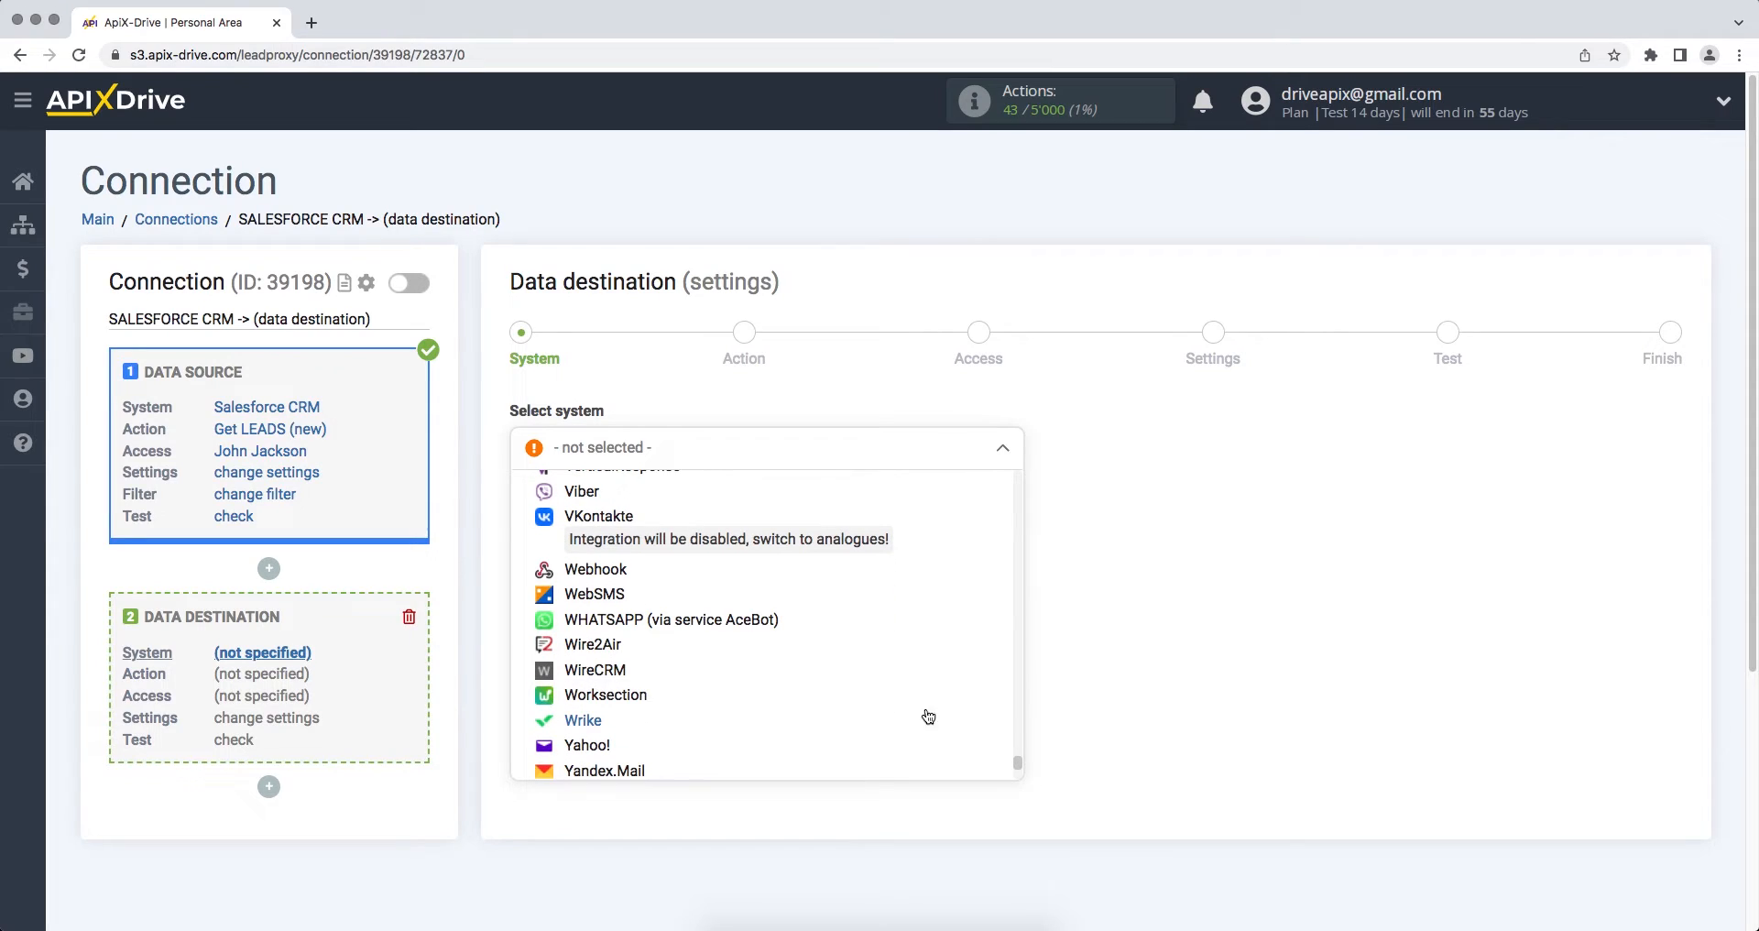
{"action": "left_click", "coordinate": [612, 569]}
{"action": "left_click", "coordinate": [529, 520]}
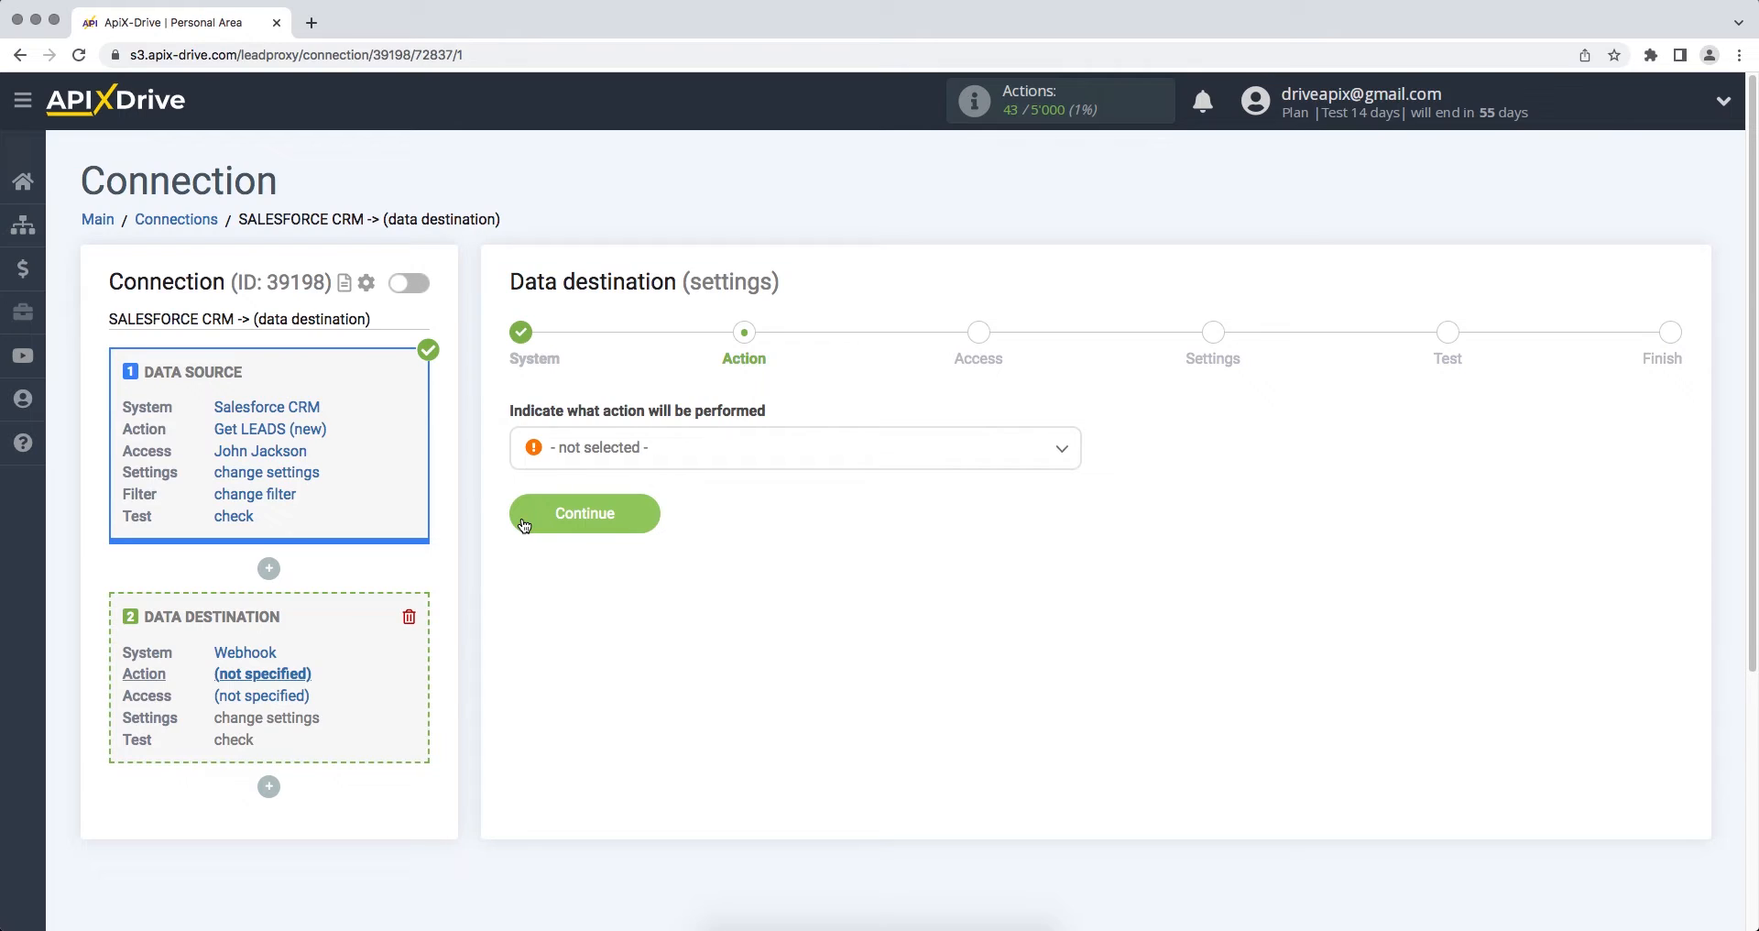
Choose Send DATA as the Webhook action and continue to the Access step.
{"action": "left_click", "coordinate": [596, 458]}
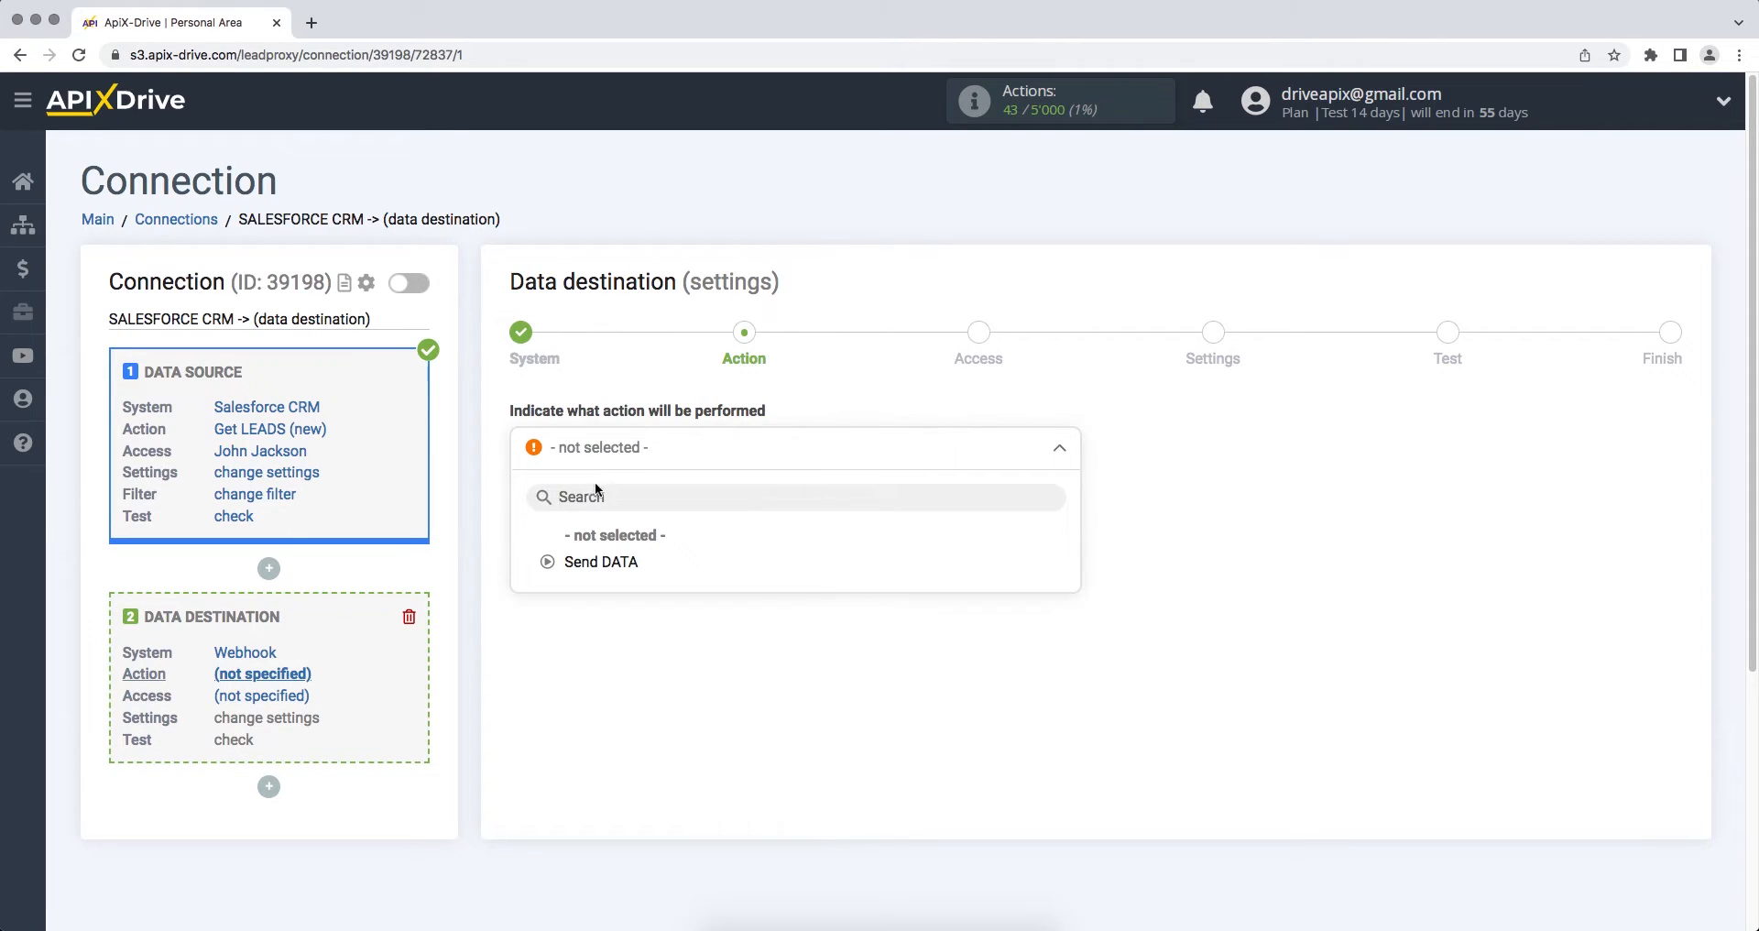
{"action": "left_click", "coordinate": [600, 563]}
{"action": "left_click", "coordinate": [526, 519]}
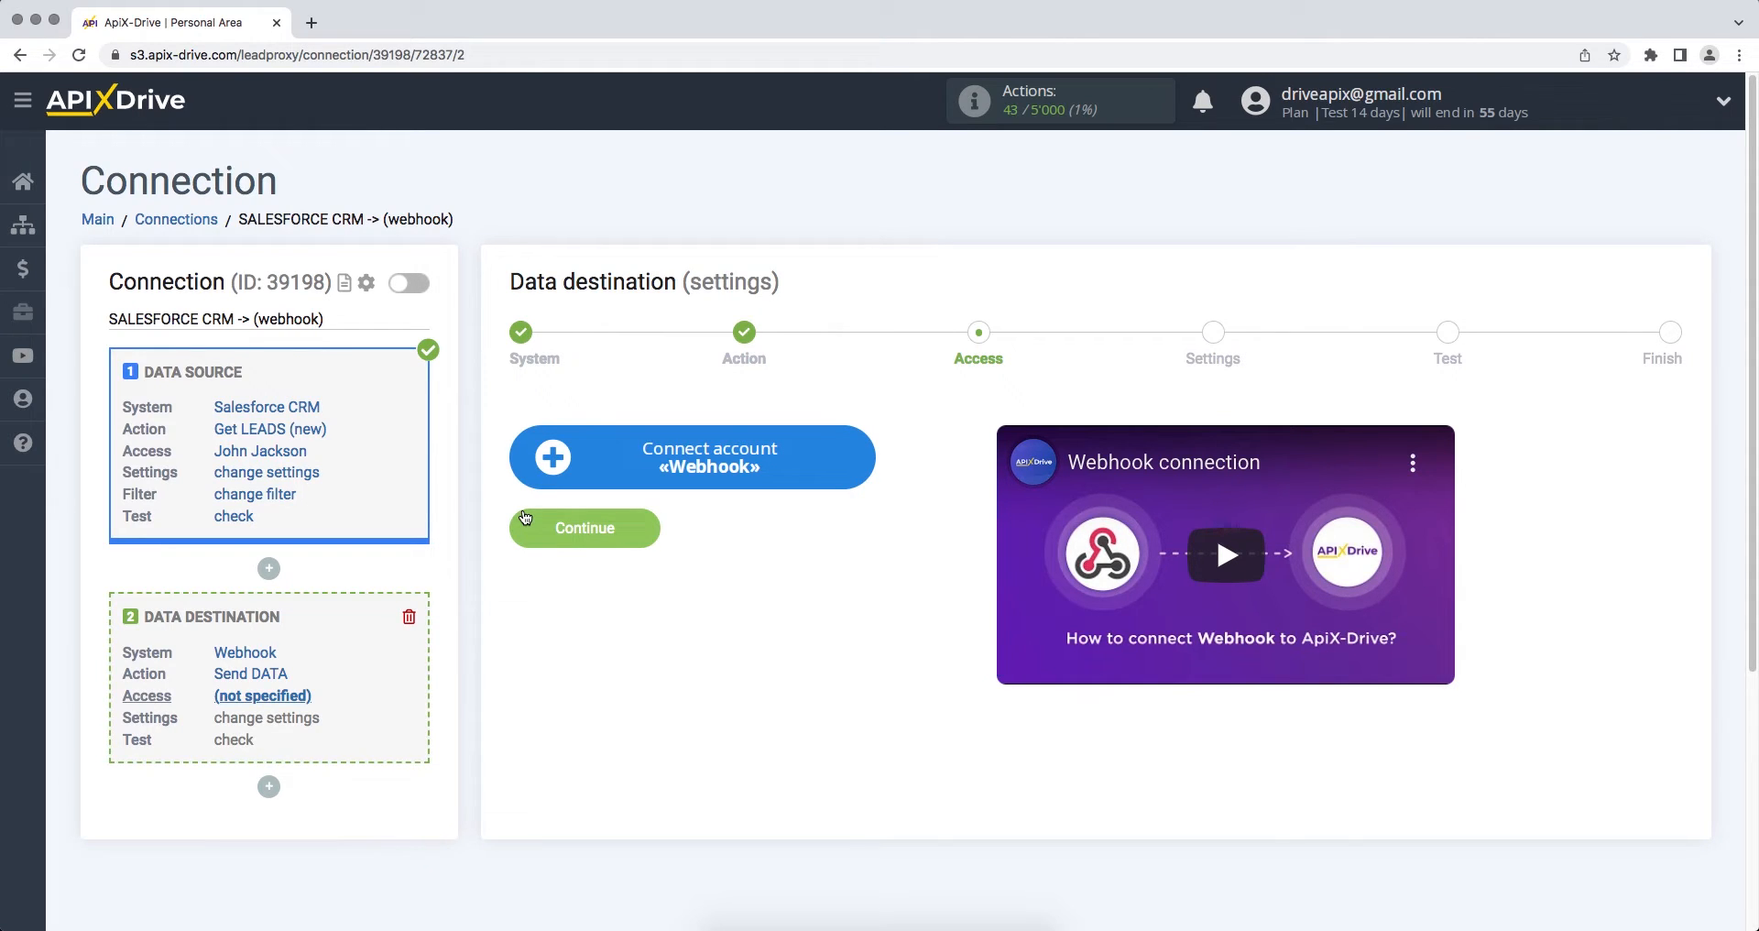
Open the Integration setup dialog for a new Webhook account via Connect account «Webhook».
{"action": "left_click", "coordinate": [547, 471]}
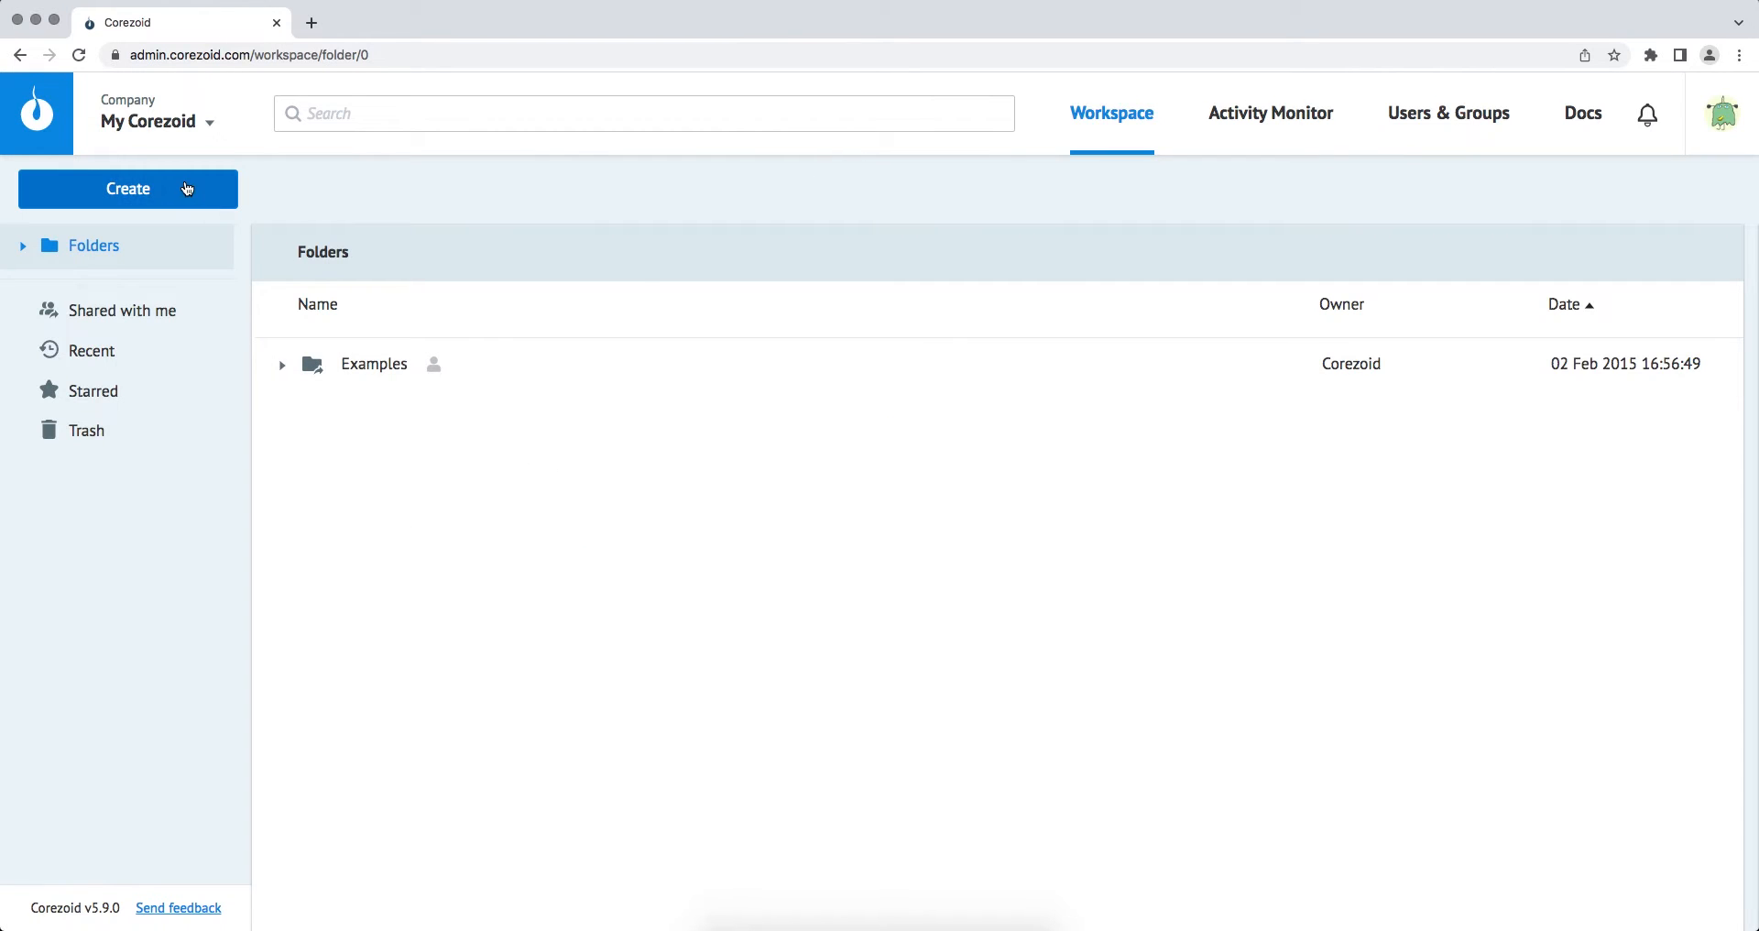
Create a new Corezoid process named ApiX-Drive.
{"action": "left_click", "coordinate": [187, 189]}
{"action": "left_click", "coordinate": [161, 261]}
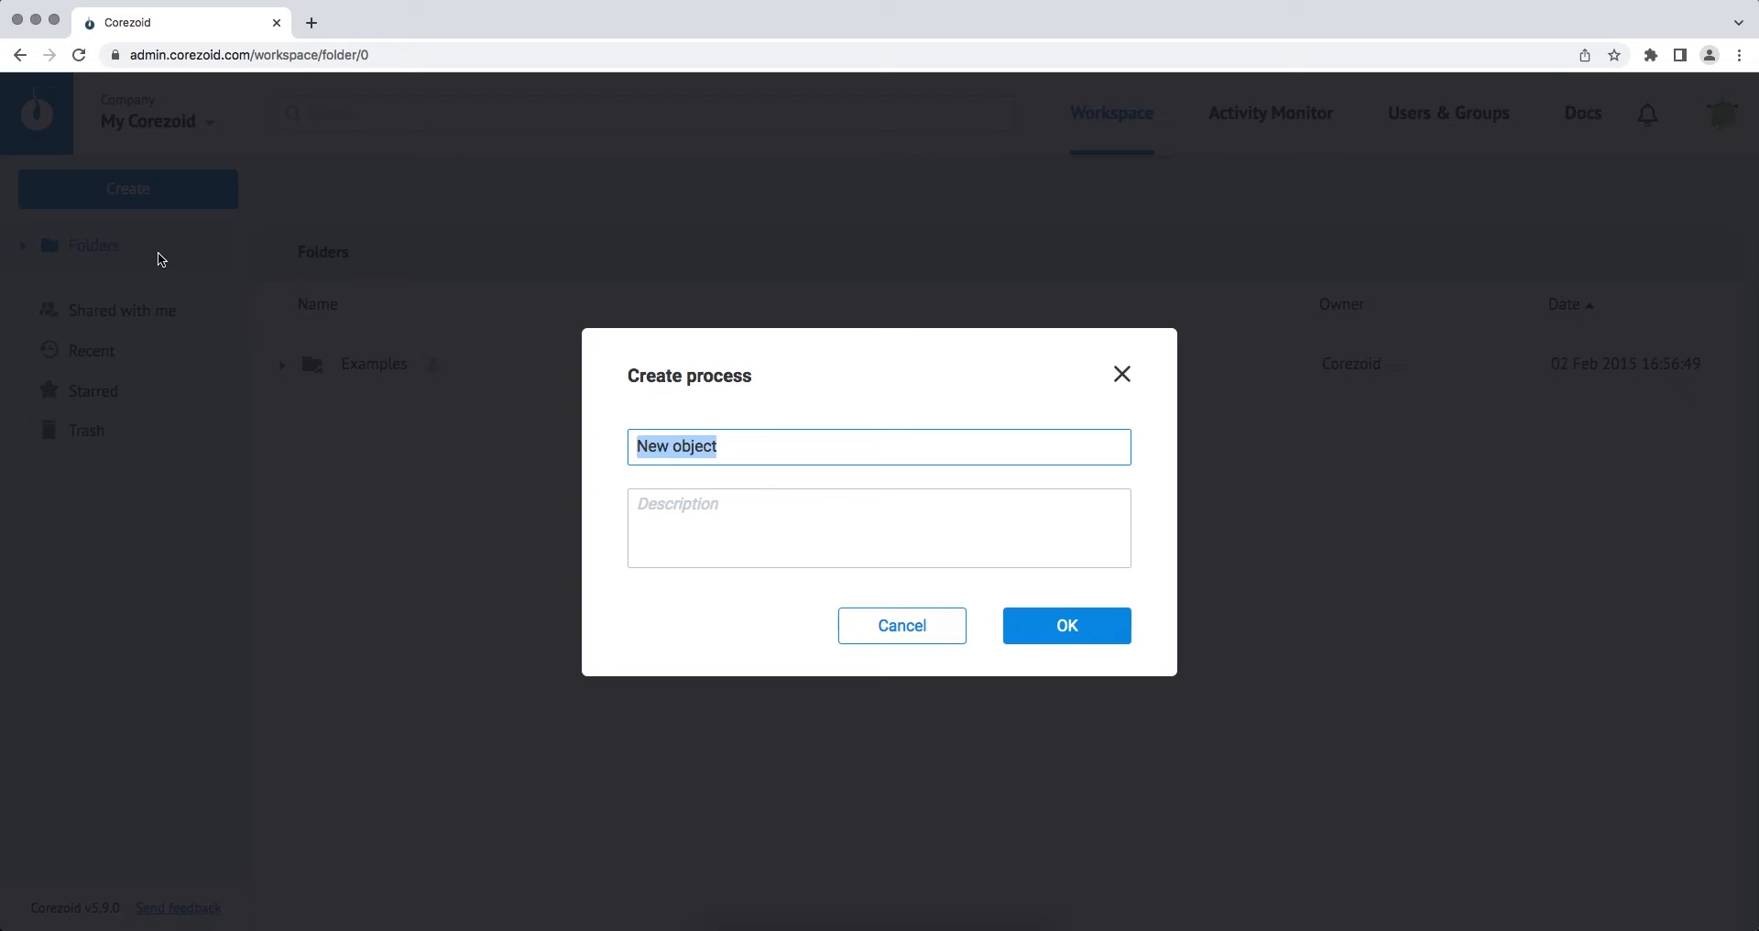
{"action": "type", "text": "ApiX"}
{"action": "type", "text": "rive"}
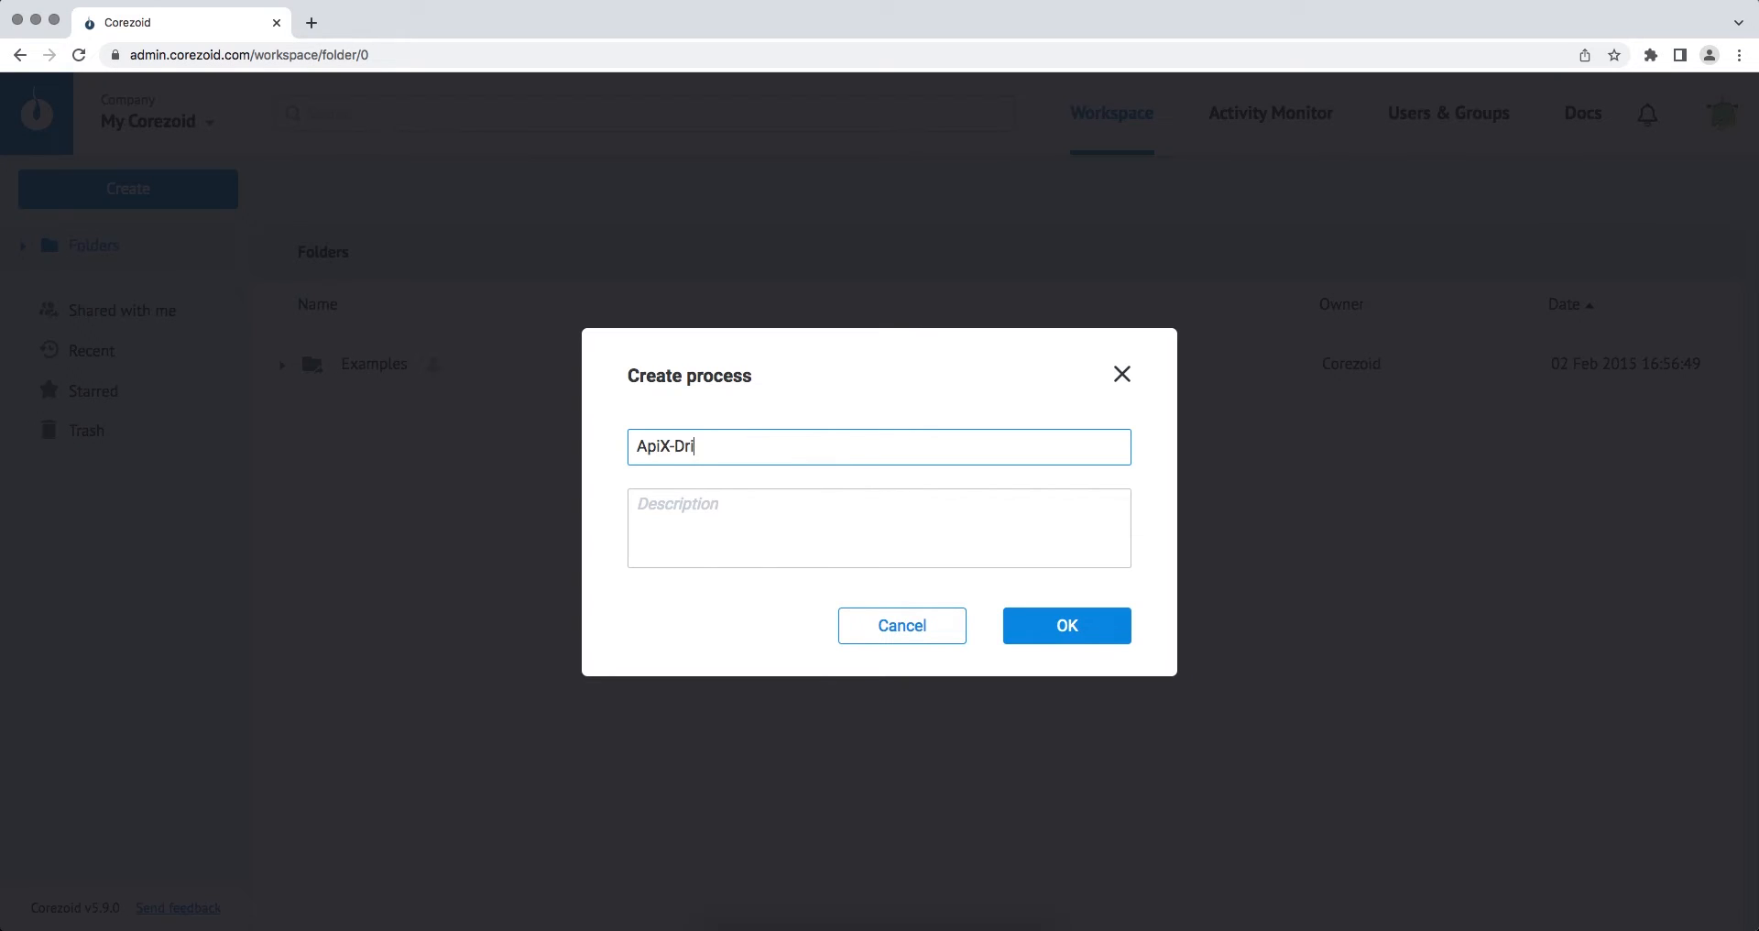
{"action": "left_click", "coordinate": [1034, 620]}
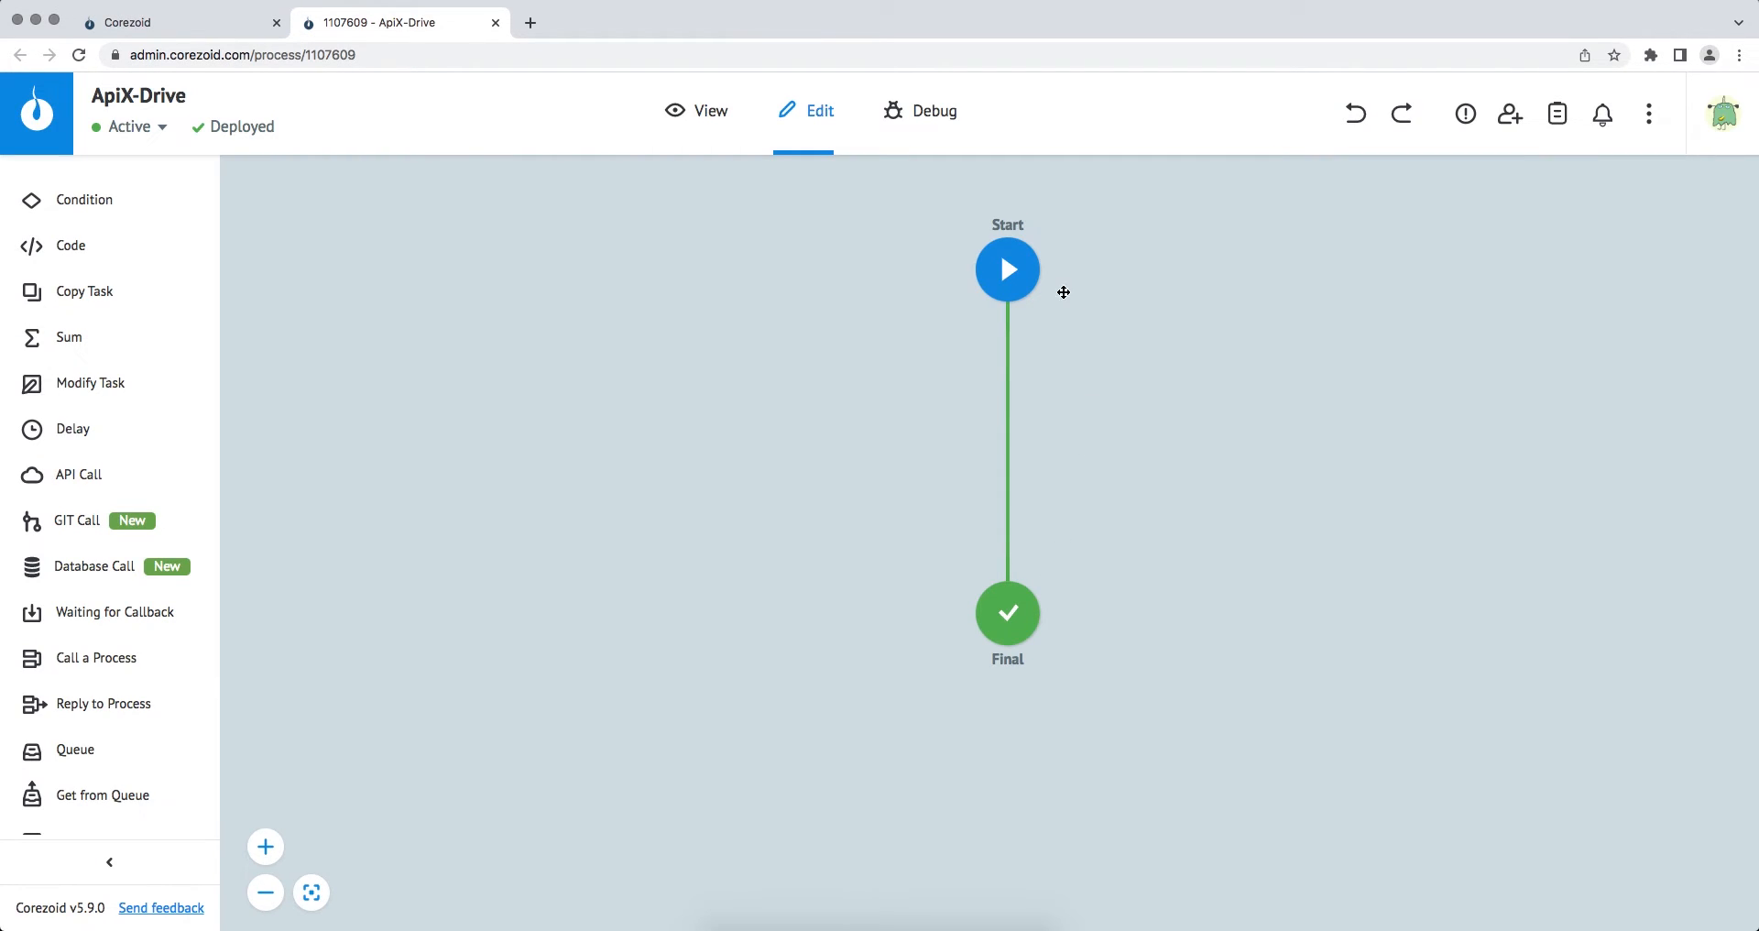
Copy the Start node's JSON webhook link for the ApiX-Drive process.
{"action": "left_click", "coordinate": [1019, 272]}
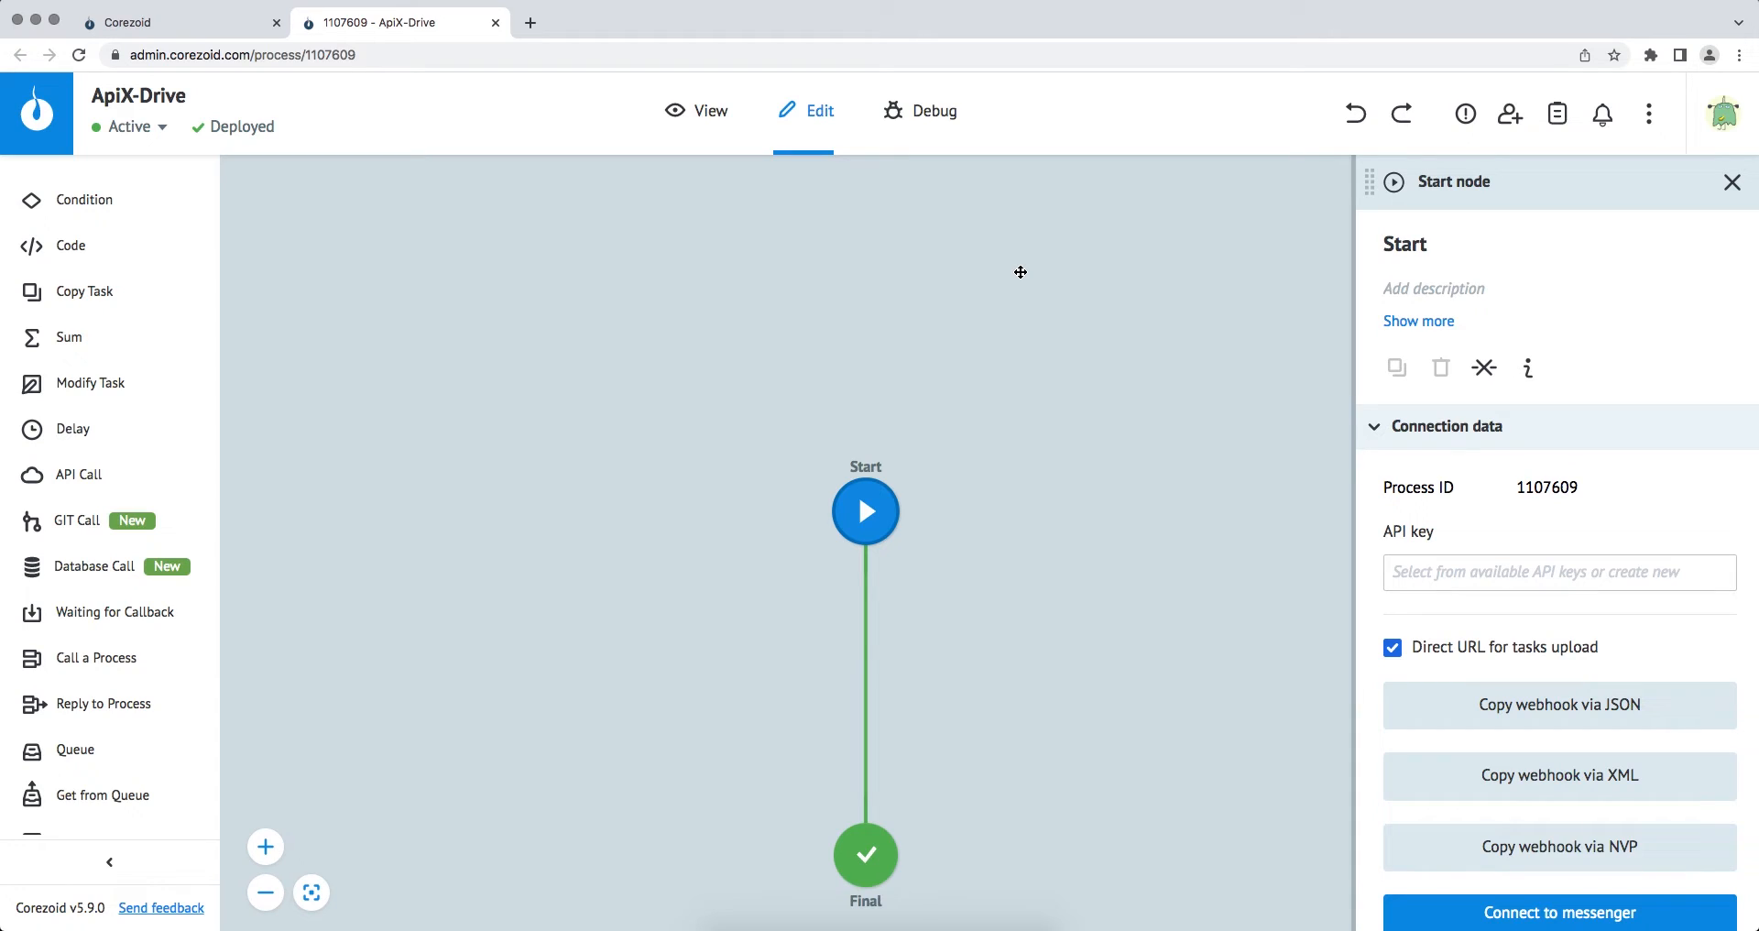
{"action": "left_click", "coordinate": [1463, 706]}
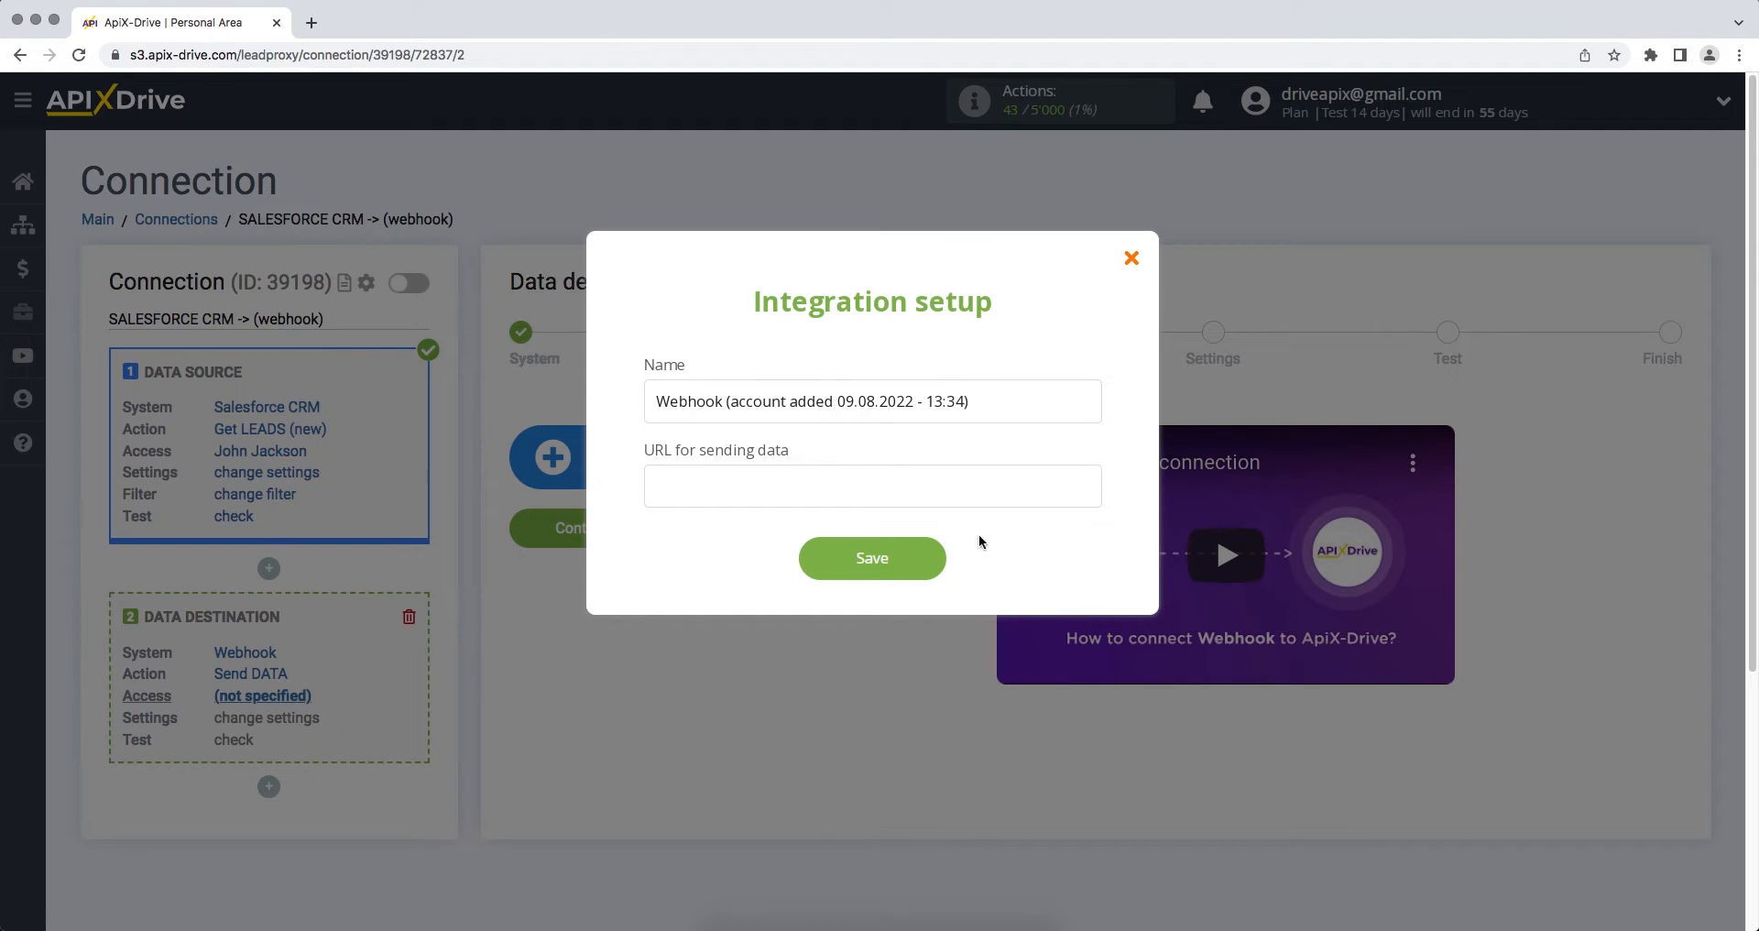
{"action": "right_click", "coordinate": [930, 503]}
Paste the Corezoid webhook URL, save the Webhook account, and select it as the login.
{"action": "left_click", "coordinate": [953, 616]}
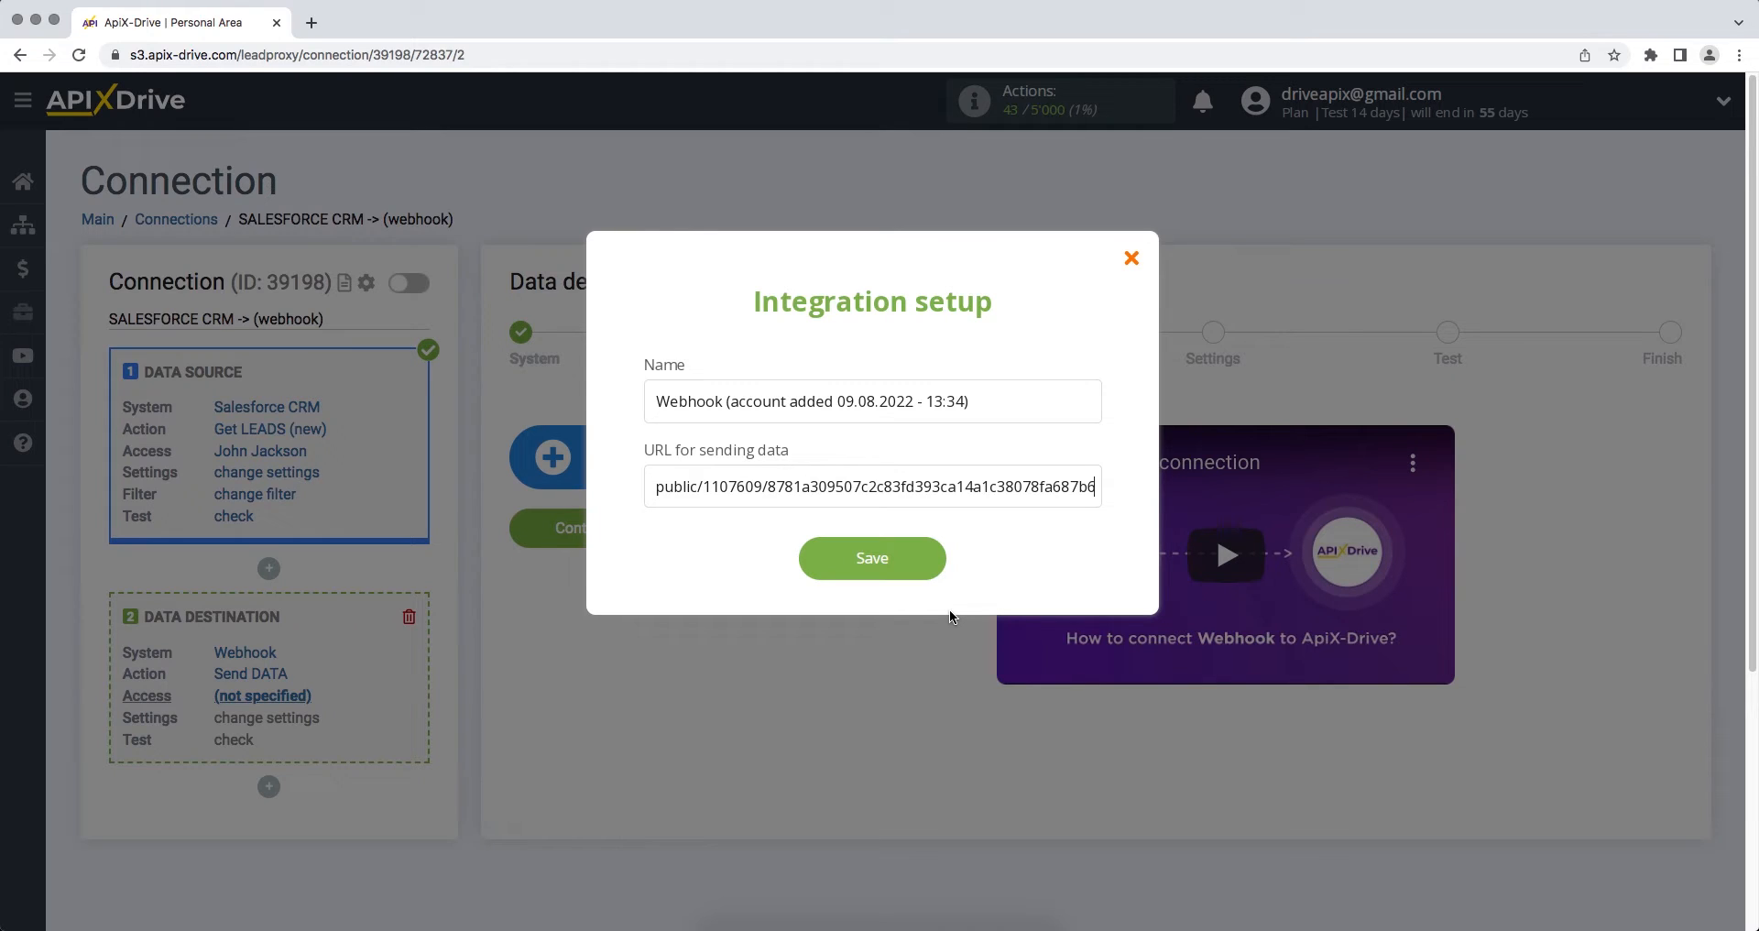
{"action": "left_click", "coordinate": [852, 574]}
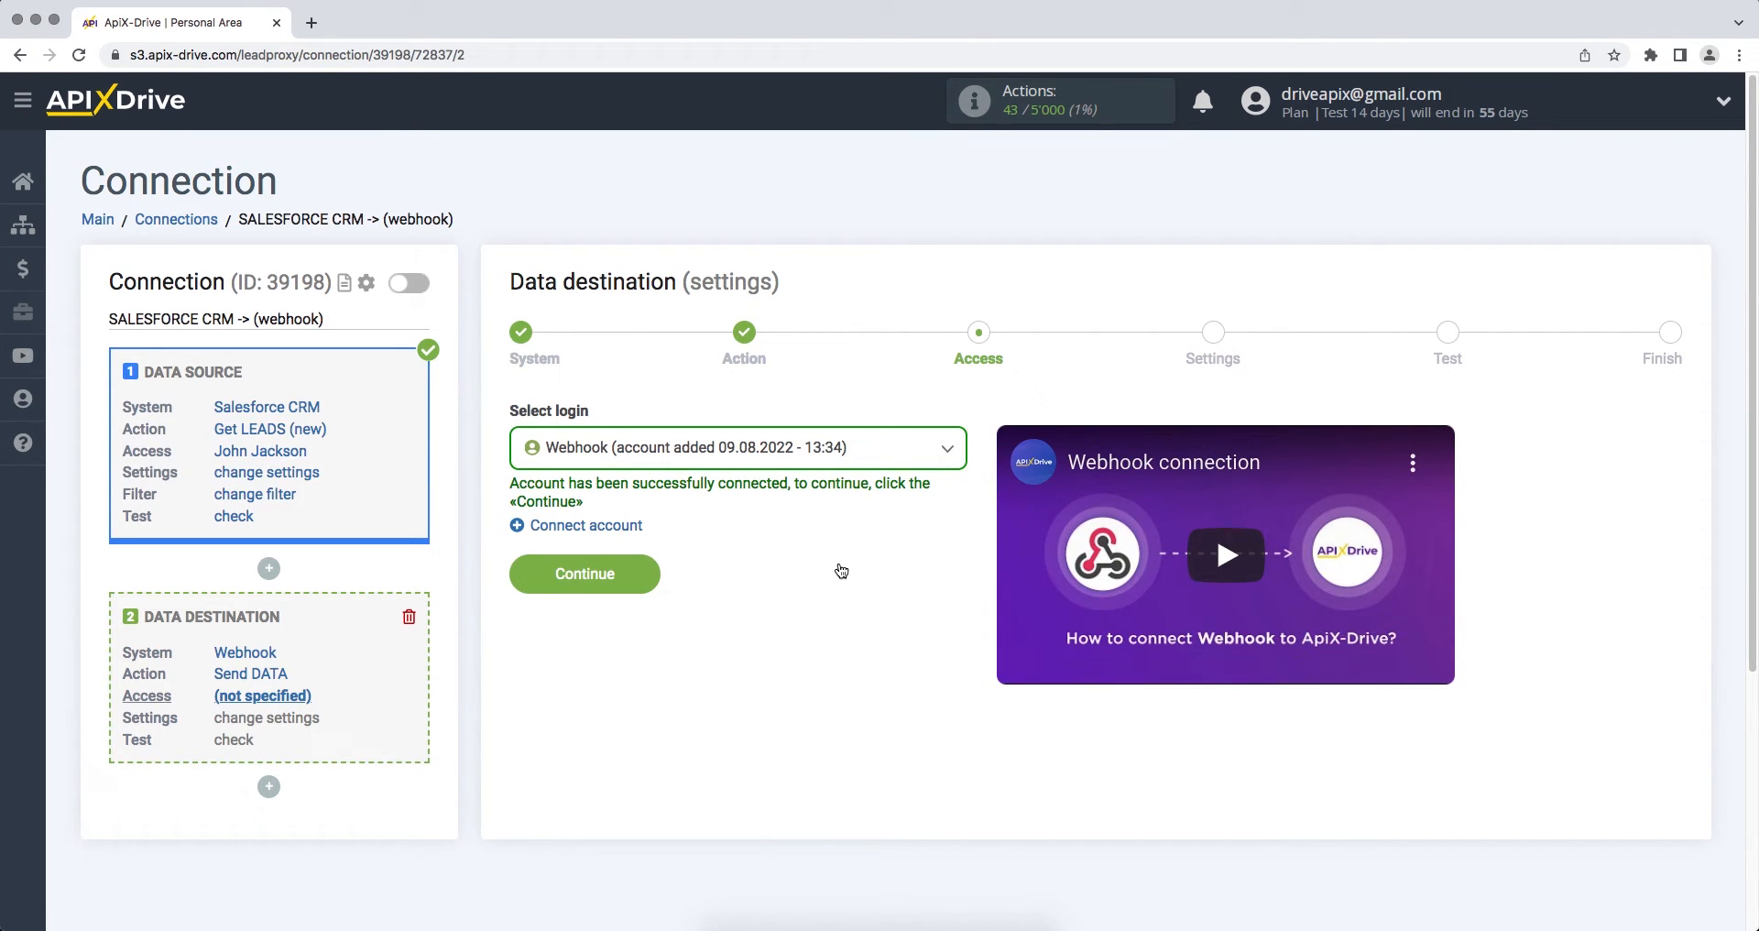
{"action": "left_click", "coordinate": [805, 458]}
{"action": "left_click", "coordinate": [803, 584]}
Continue to the Webhook destination settings and set the send type to POST json.
{"action": "left_click", "coordinate": [543, 587]}
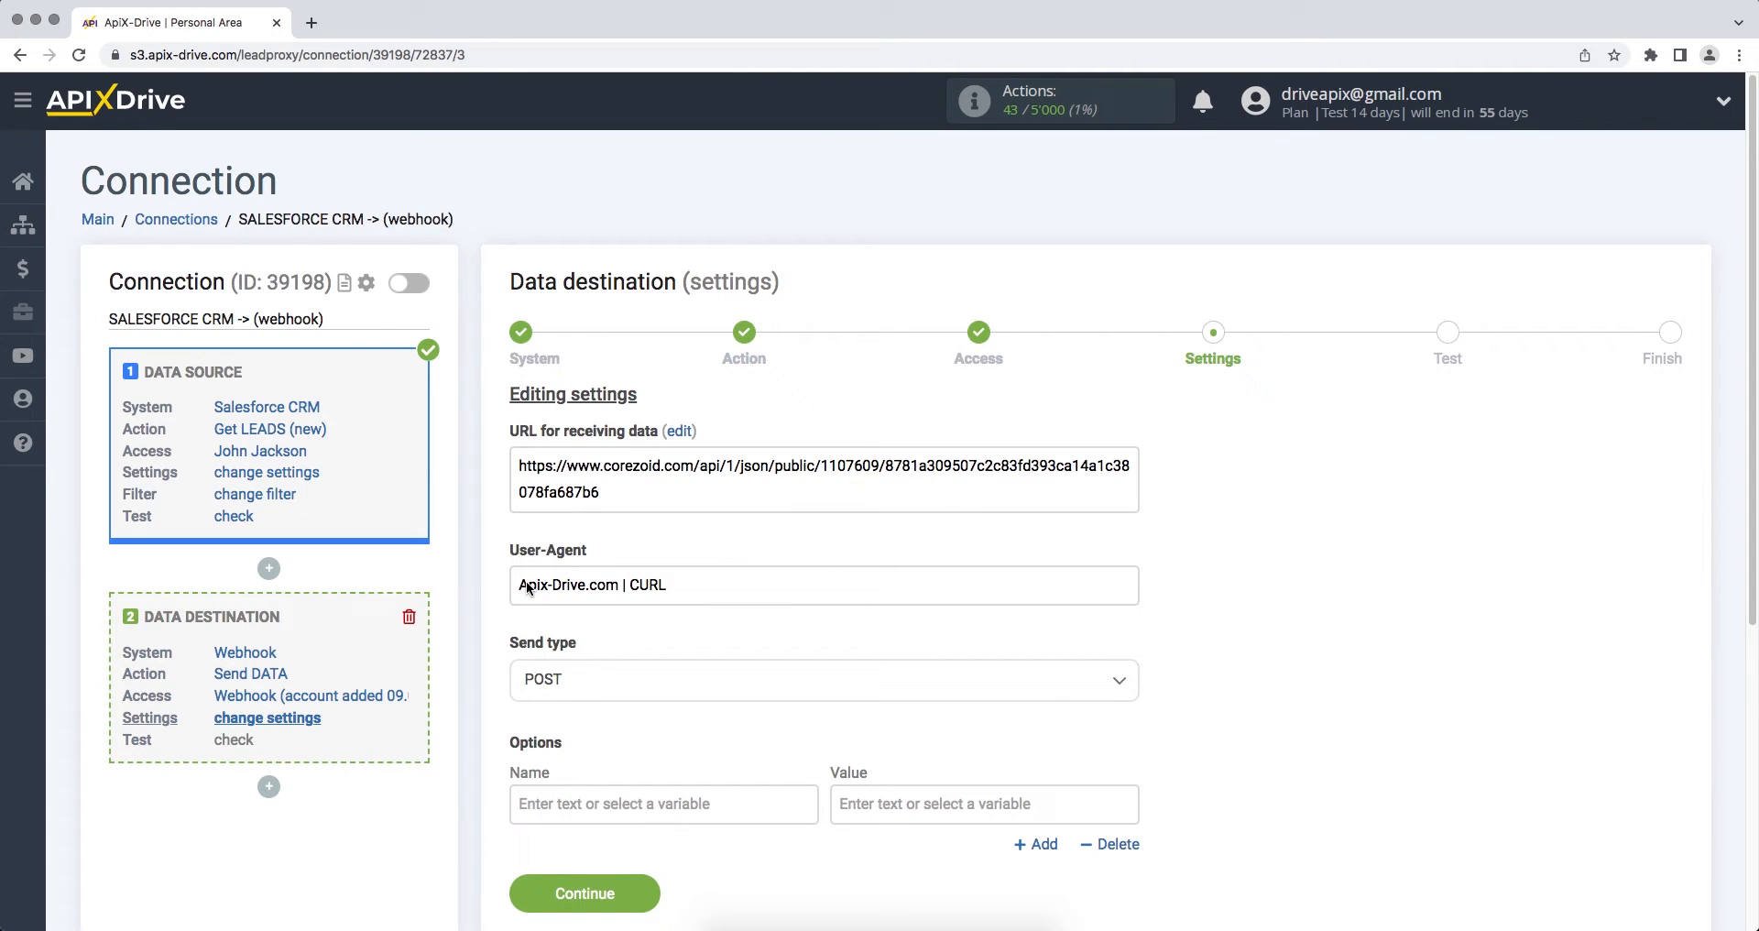
{"action": "left_click", "coordinate": [573, 679]}
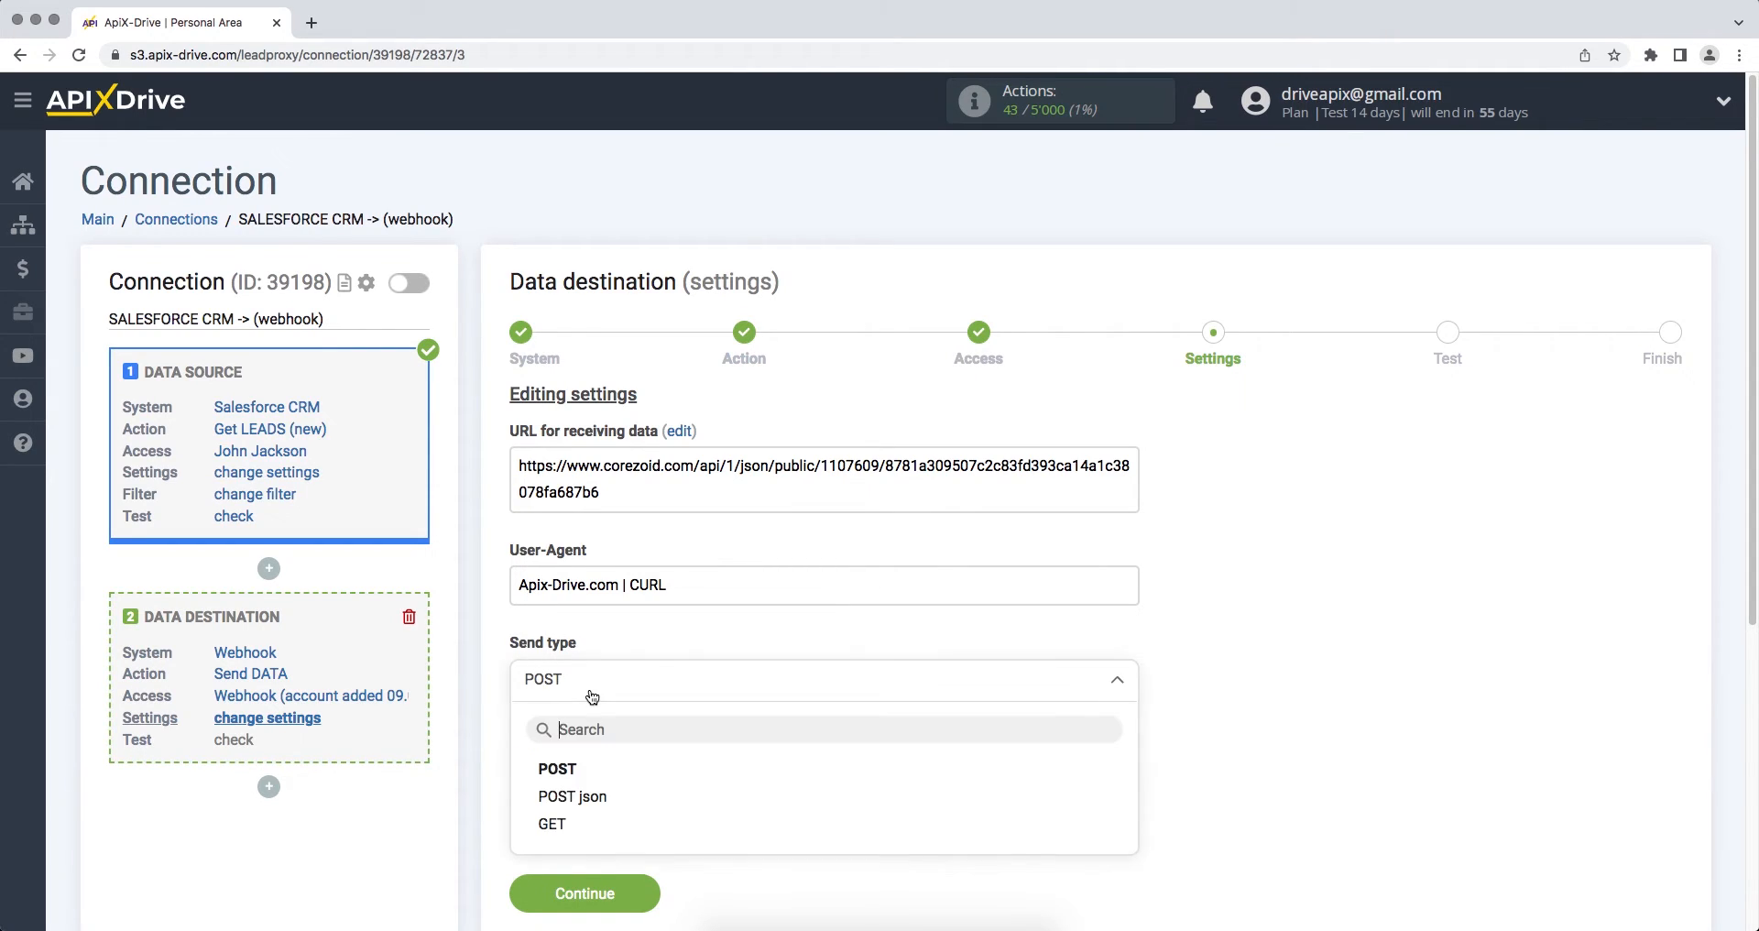
{"action": "left_click", "coordinate": [583, 799]}
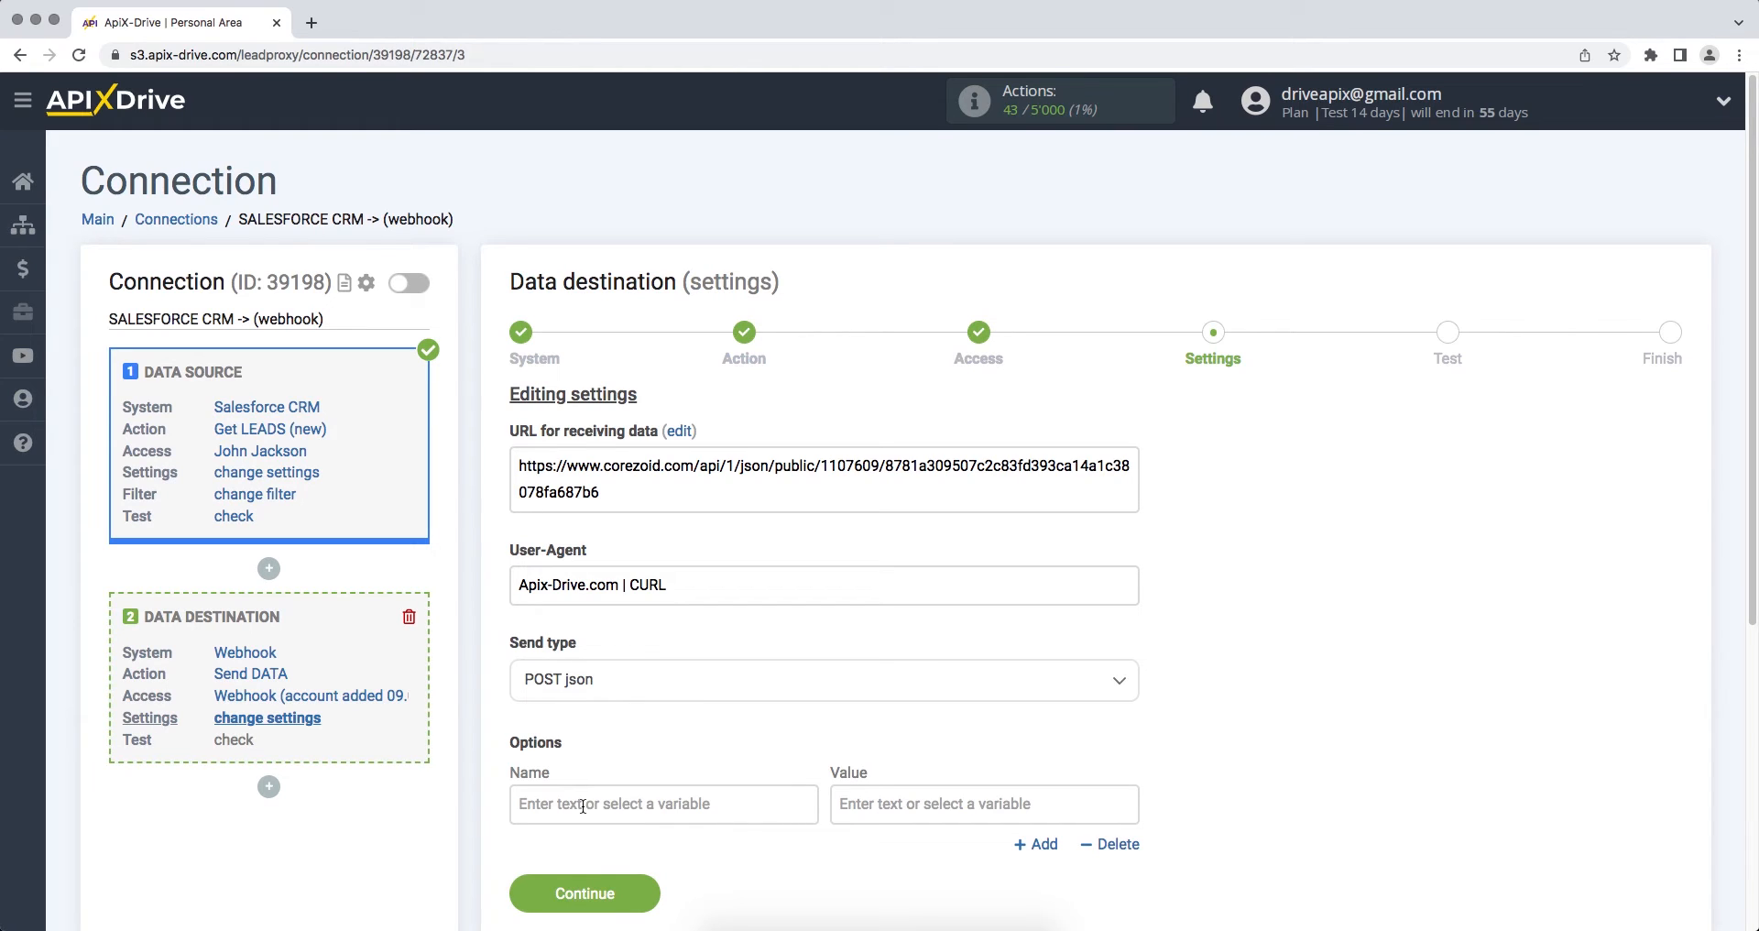
Add options Name and Email mapped to the lead's Full Name and Email.
{"action": "left_click", "coordinate": [550, 804]}
{"action": "type", "text": "Name"}
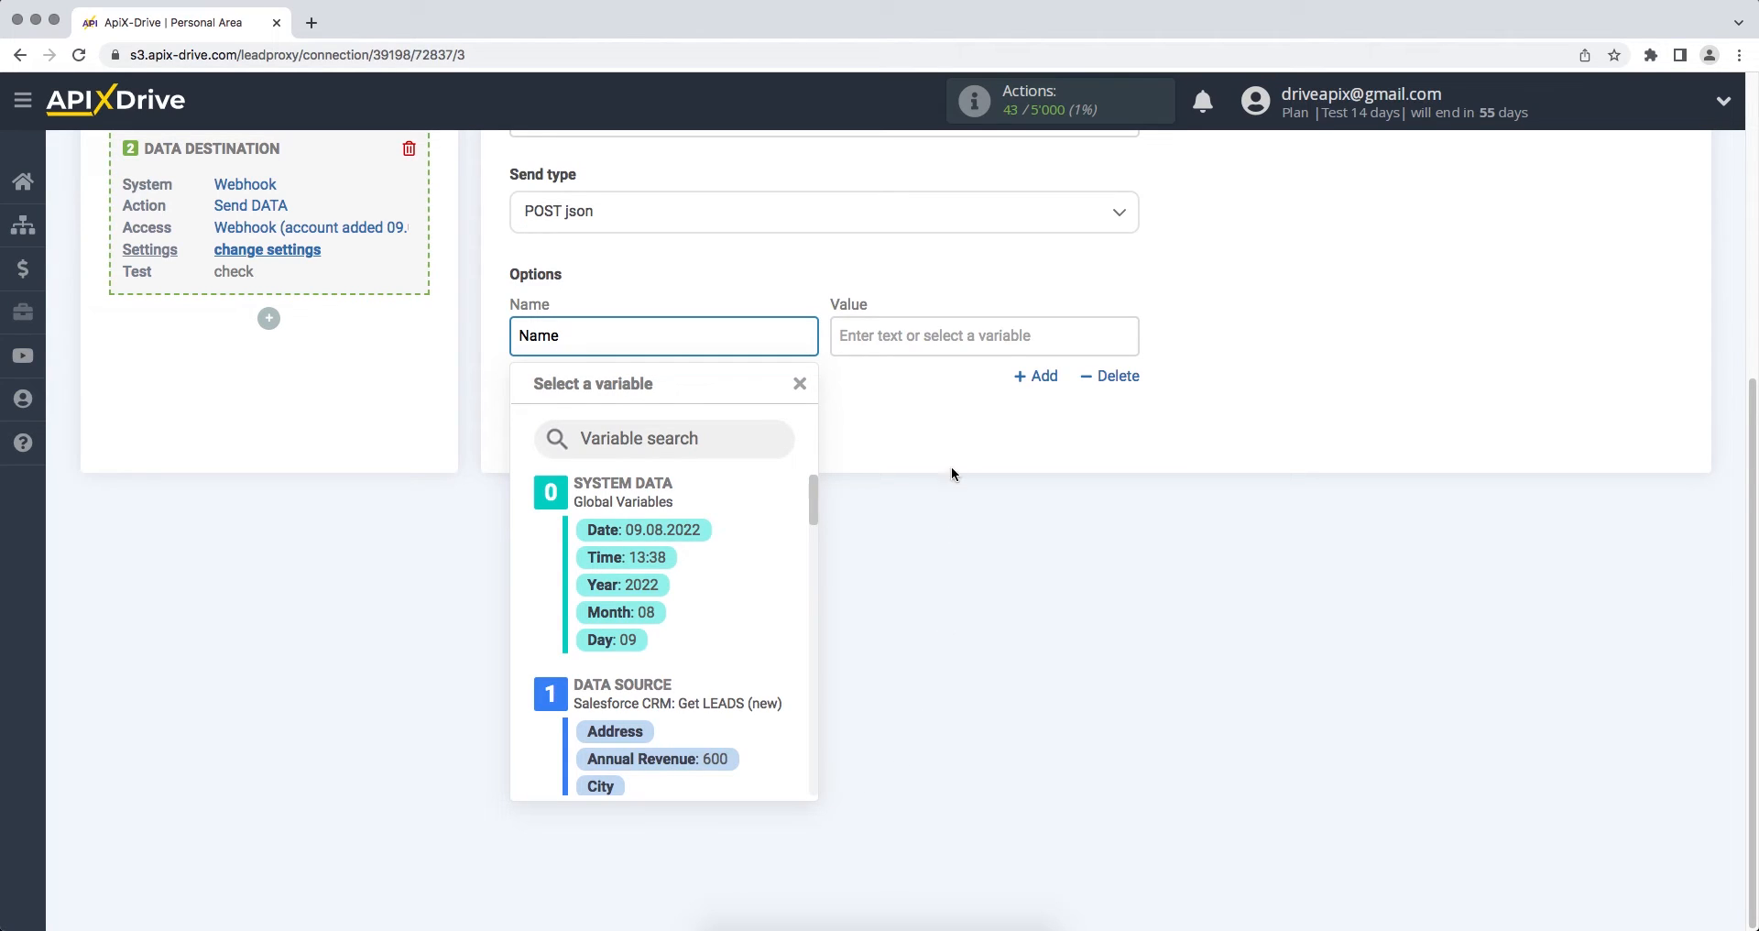
{"action": "left_click", "coordinate": [907, 341]}
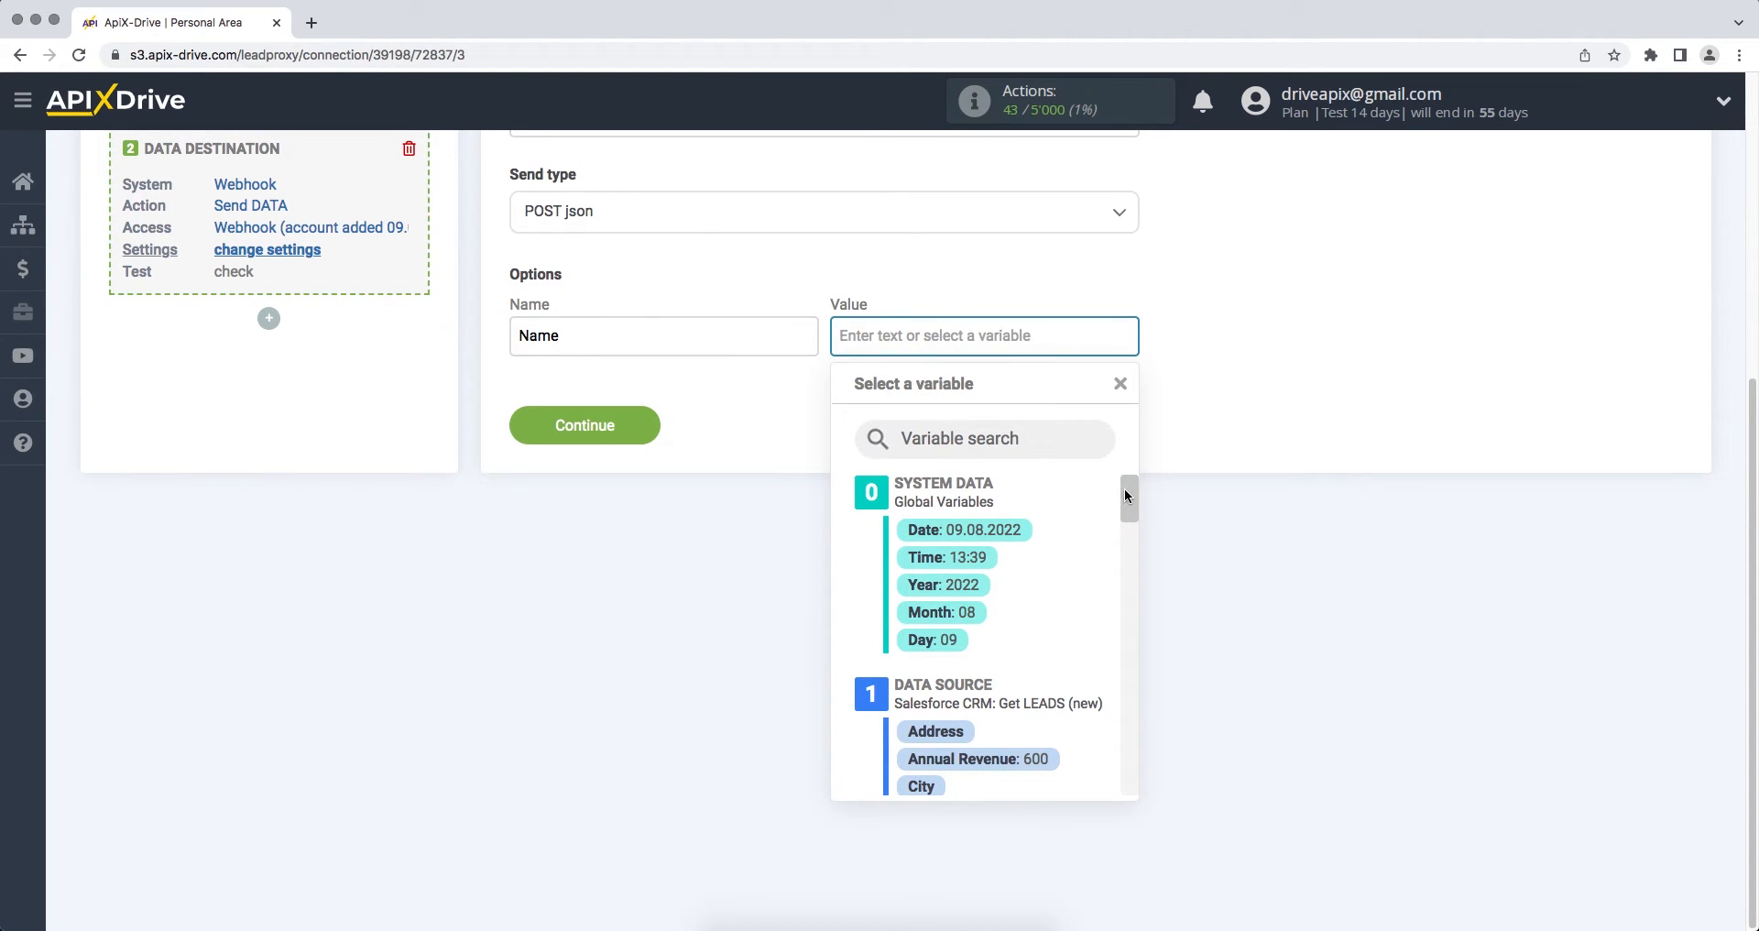
{"action": "left_click_drag", "start_coordinate": [1126, 495], "coordinate": [1134, 625]}
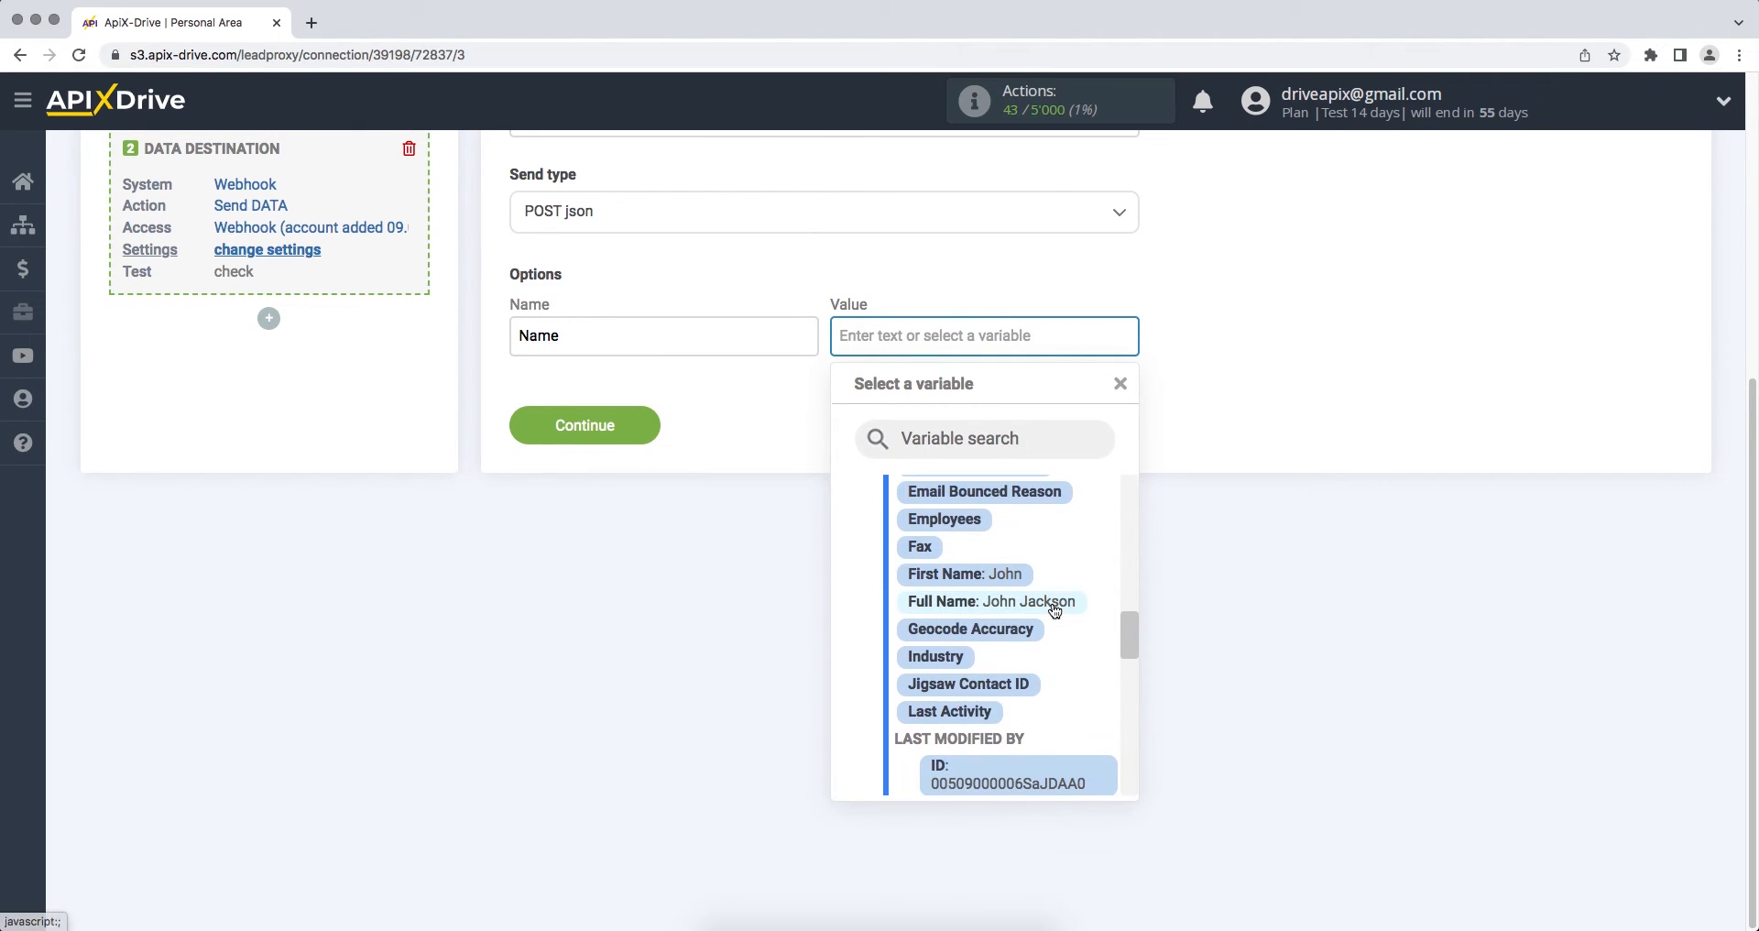
{"action": "left_click", "coordinate": [1055, 609]}
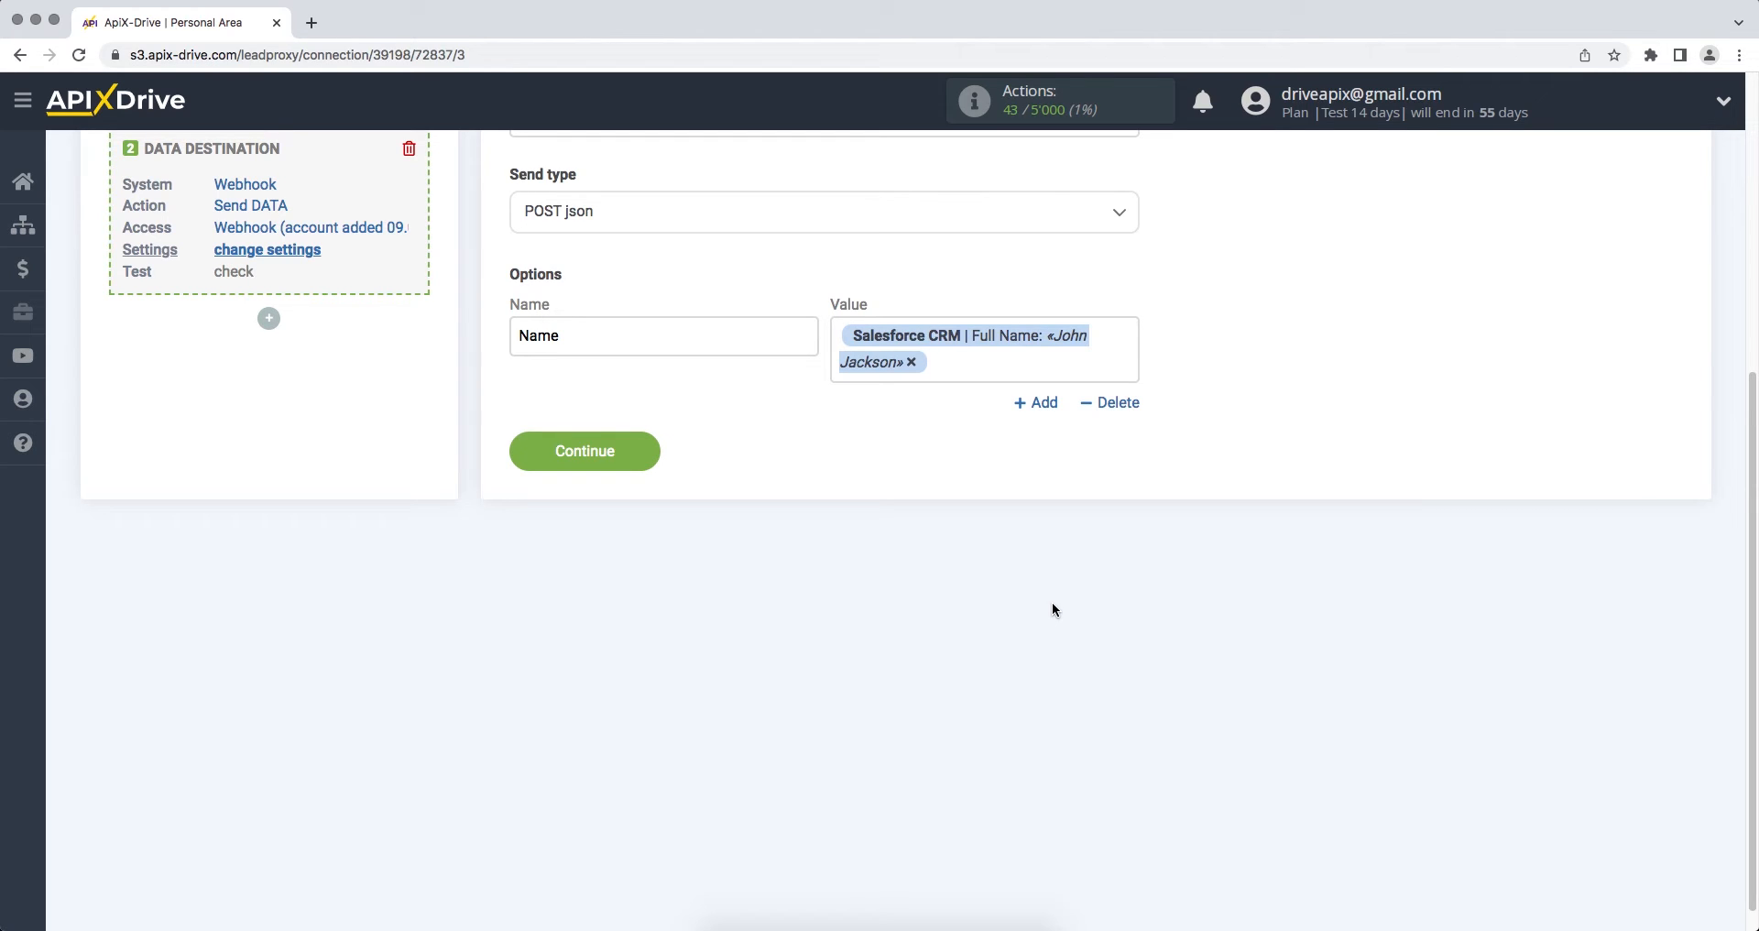
{"action": "left_click", "coordinate": [1045, 406]}
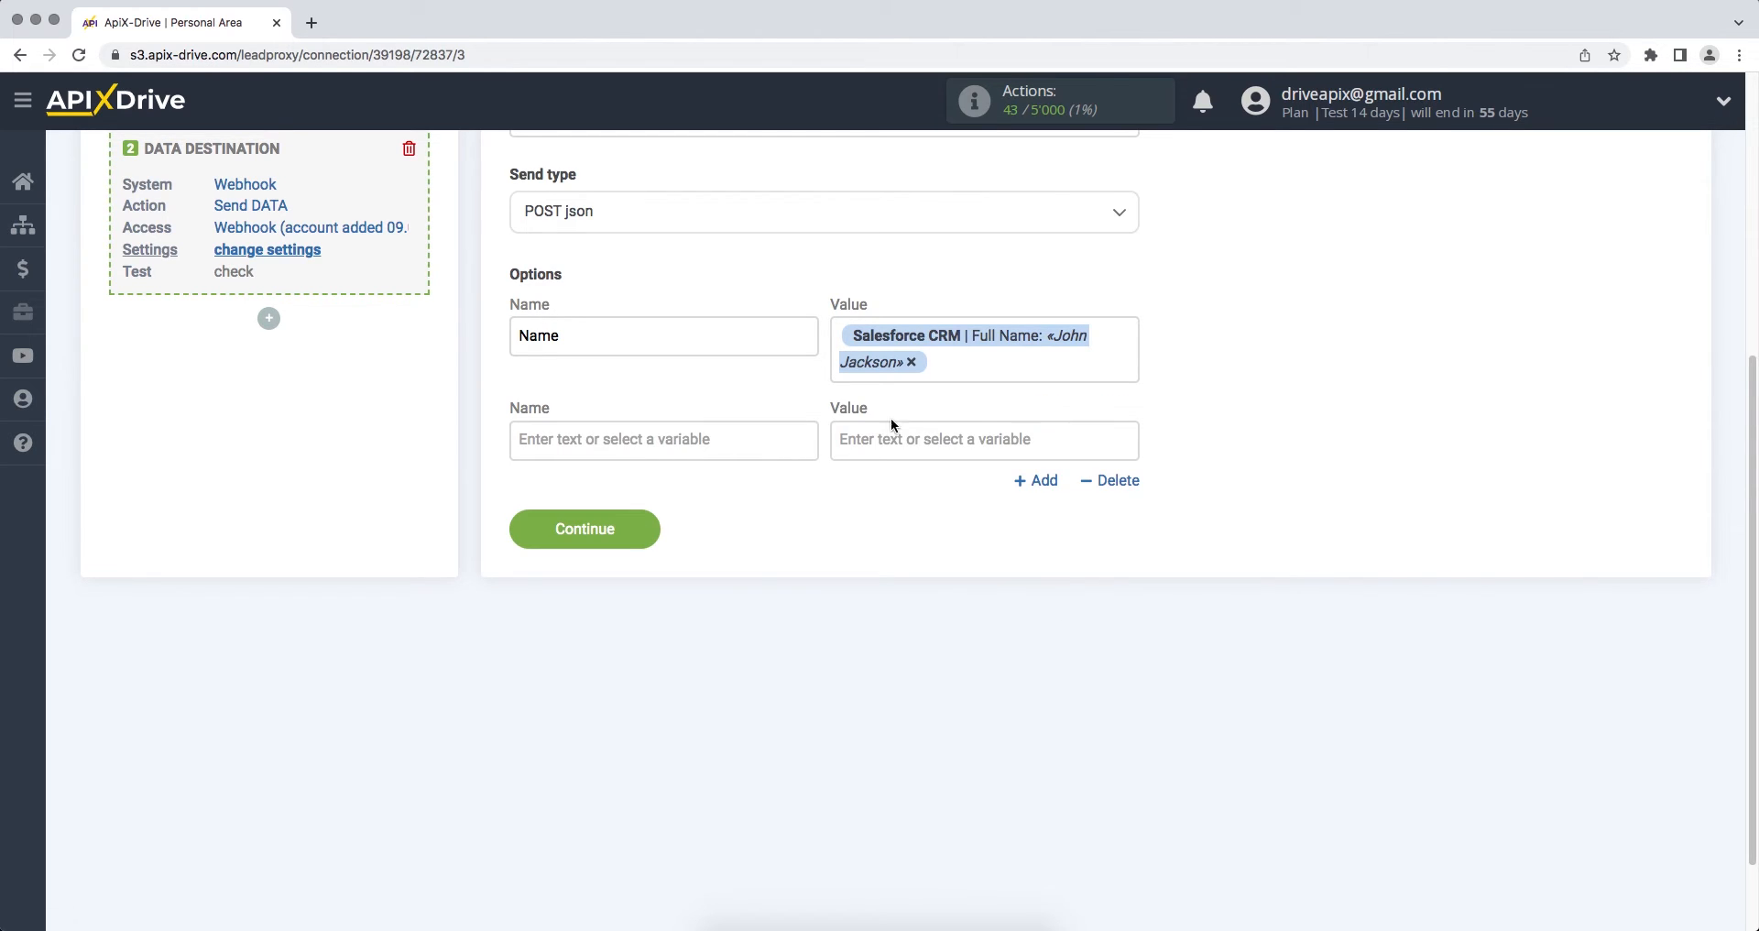
{"action": "left_click", "coordinate": [641, 436]}
{"action": "type", "text": "Email"}
{"action": "left_click", "coordinate": [993, 337]}
{"action": "left_click_drag", "start_coordinate": [1129, 490], "coordinate": [1130, 601]}
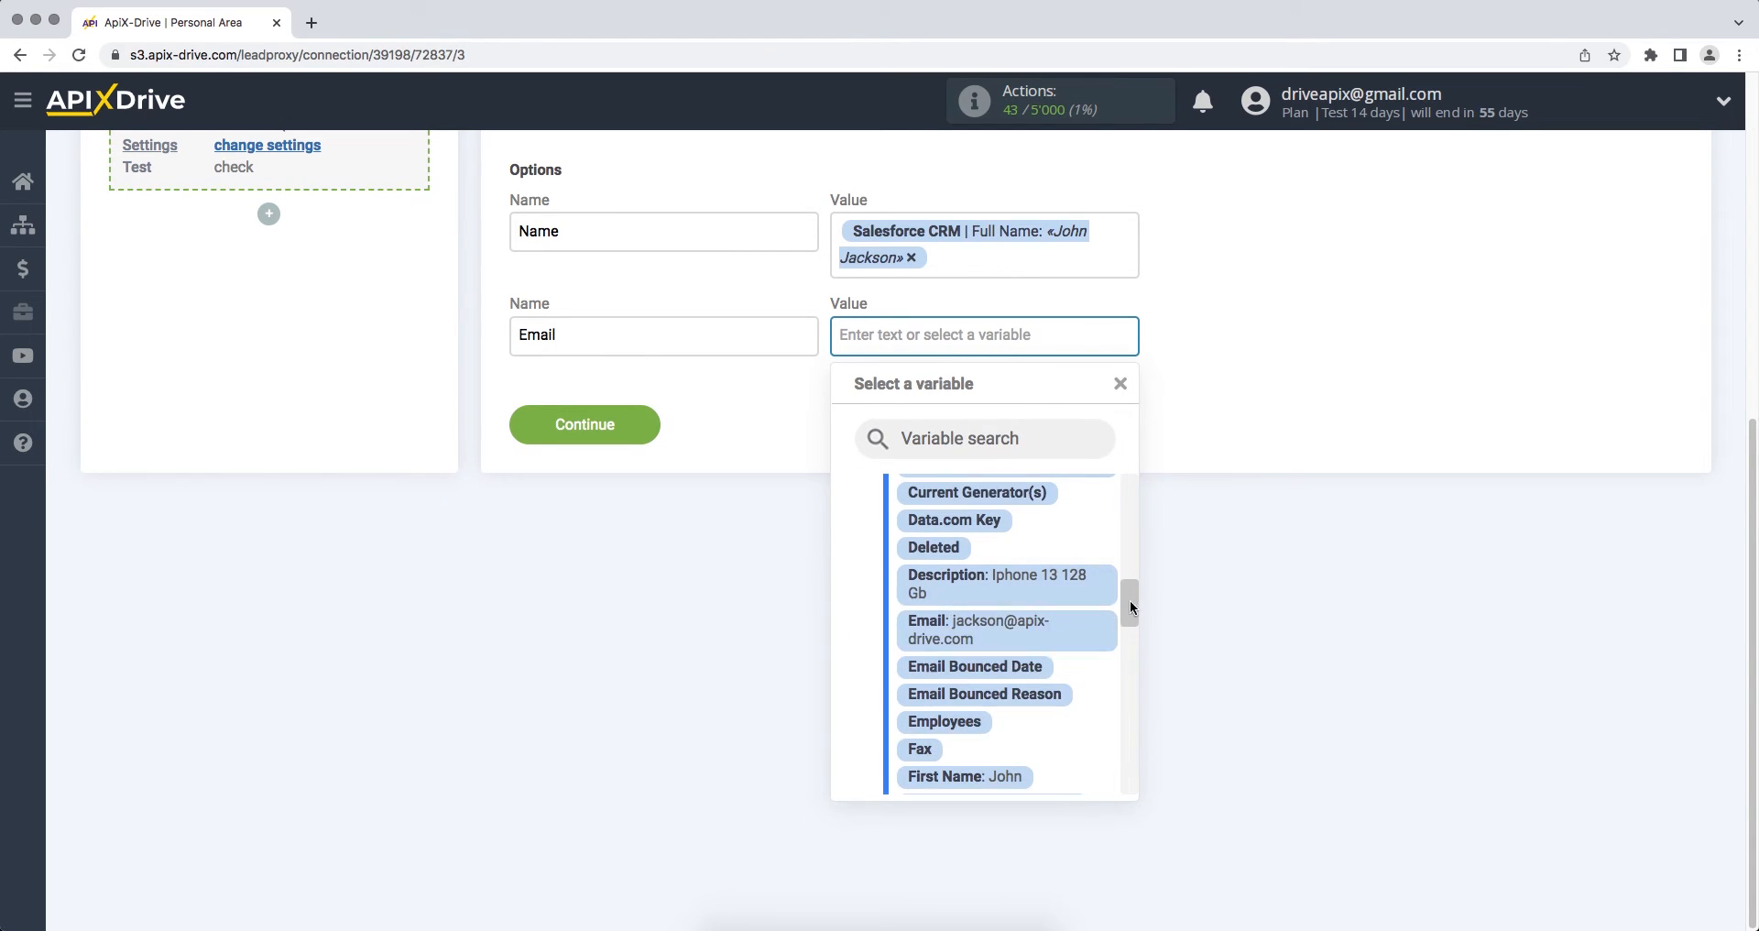
{"action": "left_click", "coordinate": [1057, 623]}
Add options Phone and Product mapped to the lead's Phone and Description, then continue to Test.
{"action": "left_click", "coordinate": [1039, 403]}
{"action": "left_click", "coordinate": [766, 441]}
{"action": "type", "text": "Phone"}
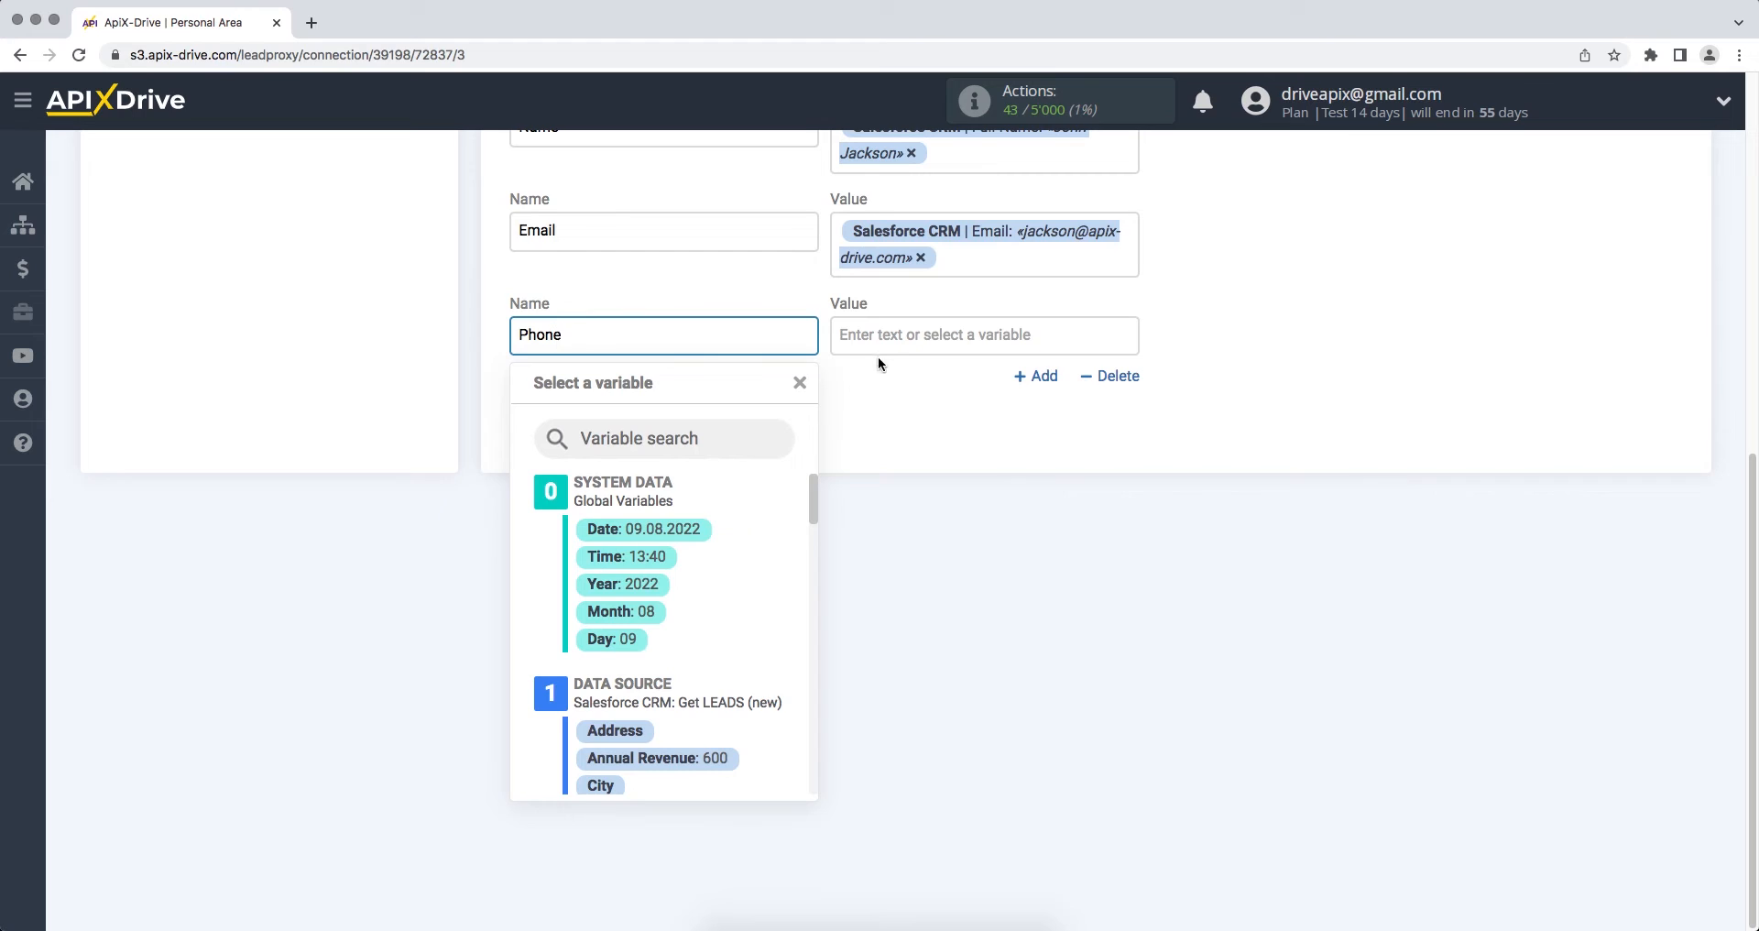
{"action": "left_click", "coordinate": [913, 432]}
{"action": "left_click_drag", "start_coordinate": [1130, 497], "coordinate": [1147, 722]}
{"action": "left_click", "coordinate": [1044, 679]}
{"action": "left_click", "coordinate": [1040, 402]}
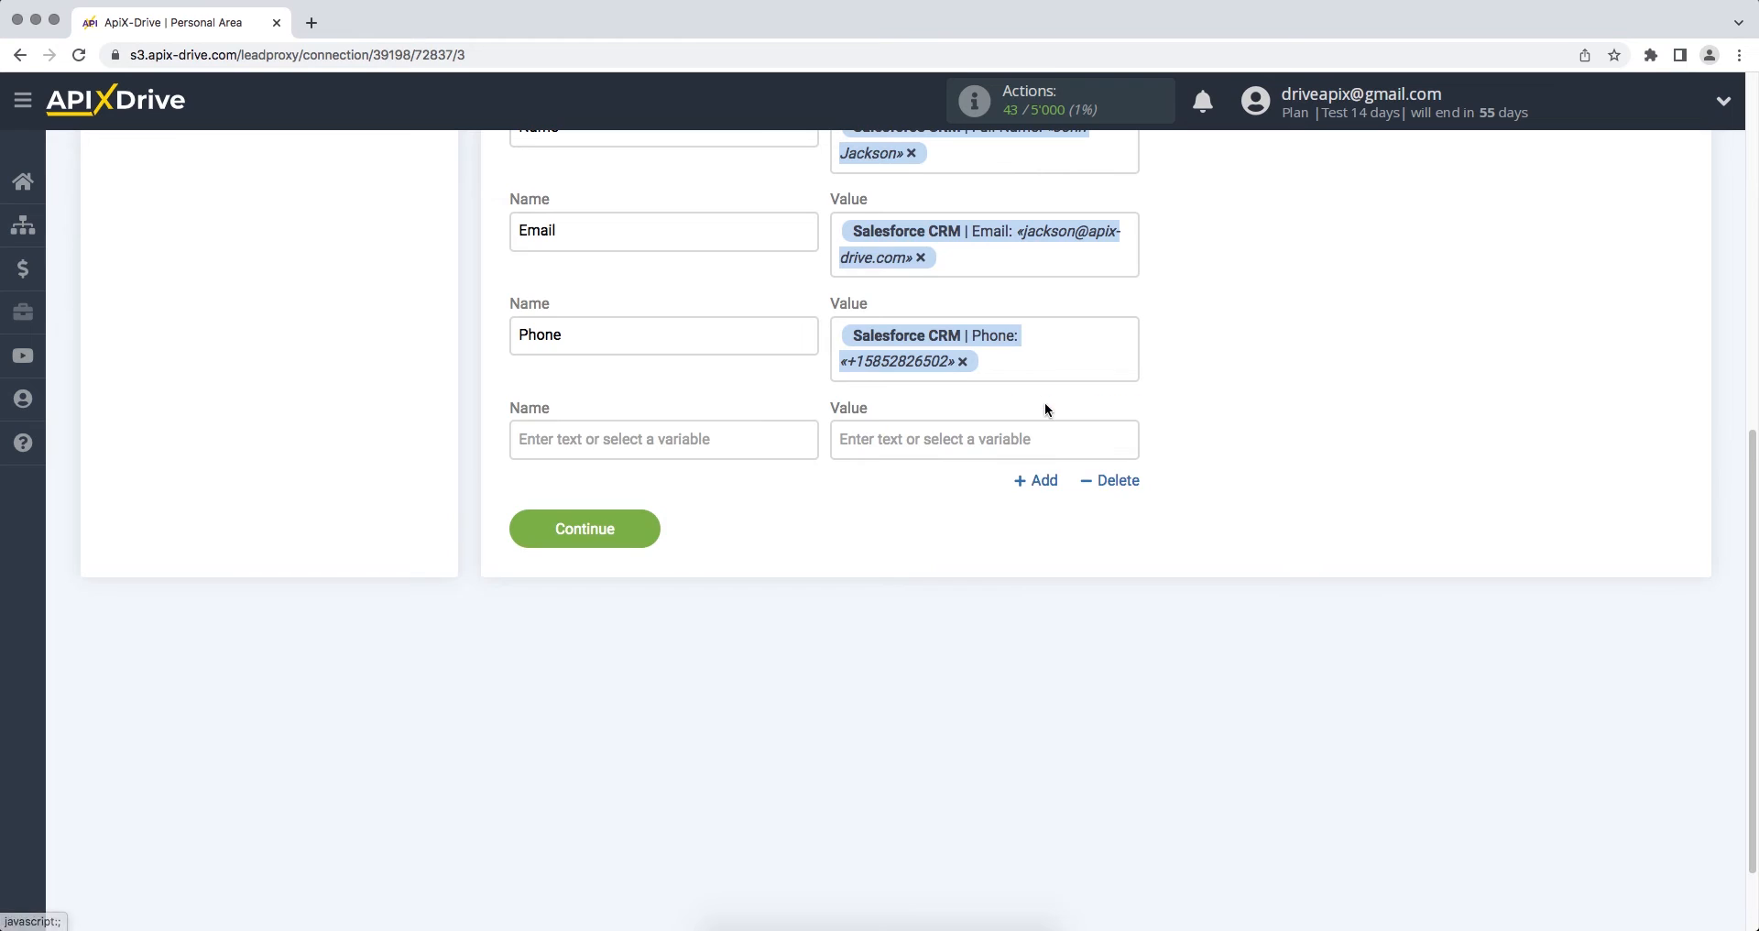
{"action": "left_click", "coordinate": [766, 433]}
{"action": "type", "text": "Product"}
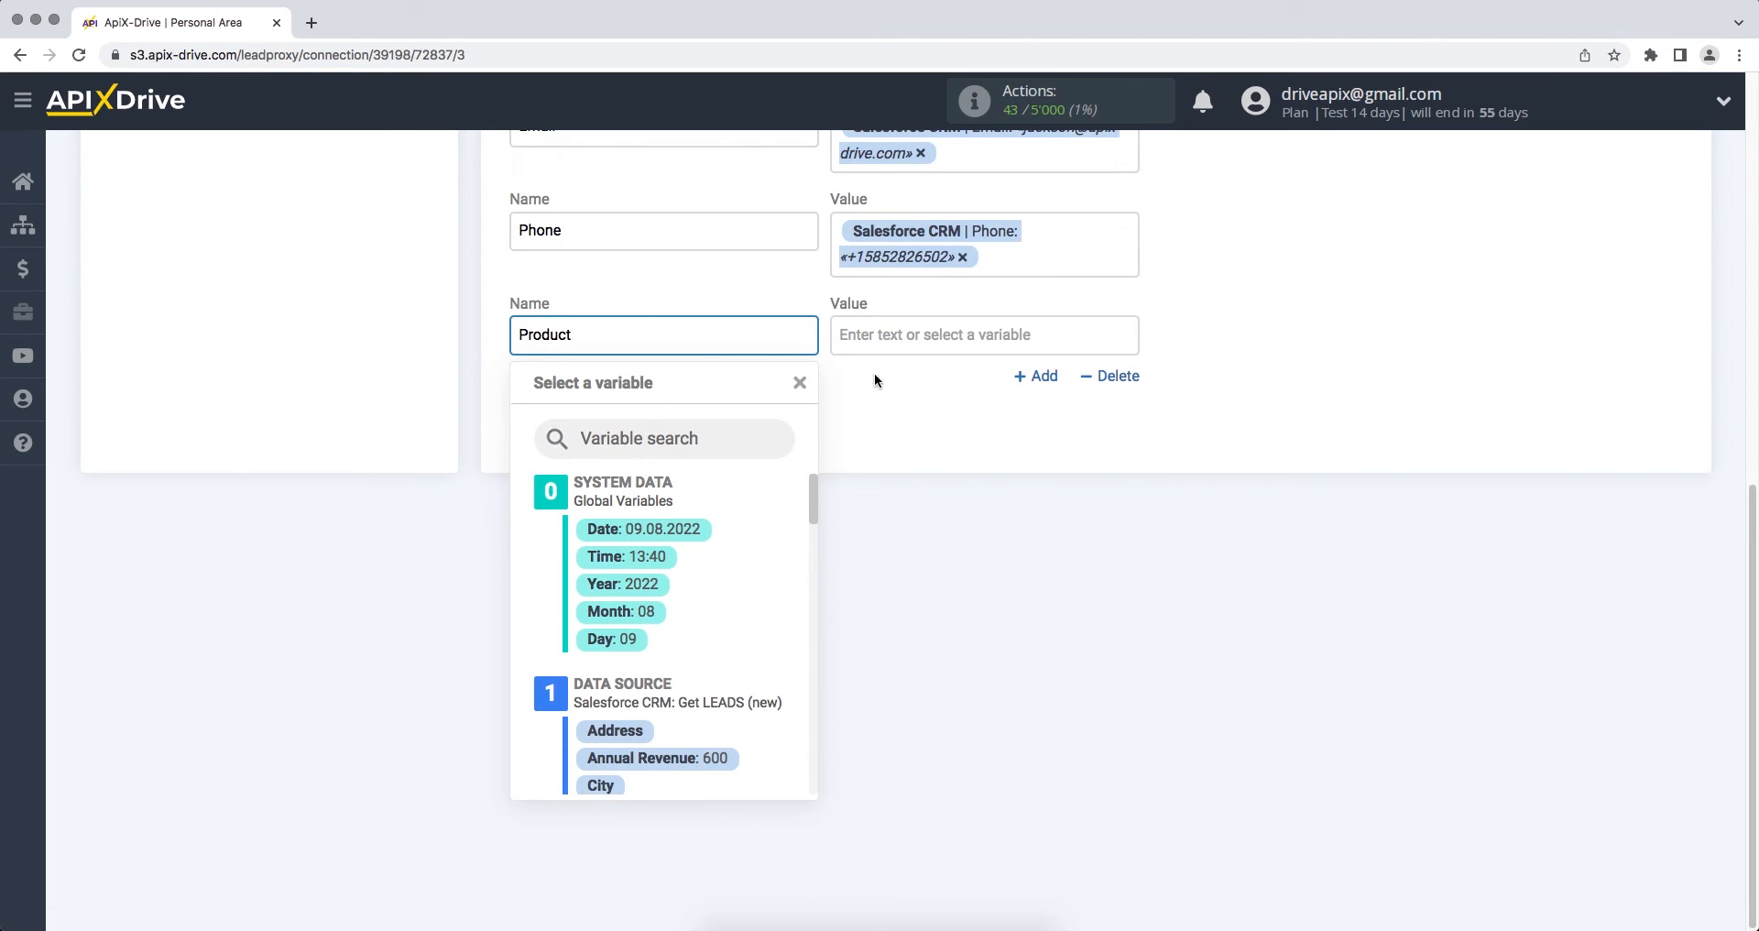
{"action": "left_click", "coordinate": [916, 339]}
{"action": "left_click_drag", "start_coordinate": [1130, 492], "coordinate": [1140, 602]}
{"action": "left_click", "coordinate": [1071, 543]}
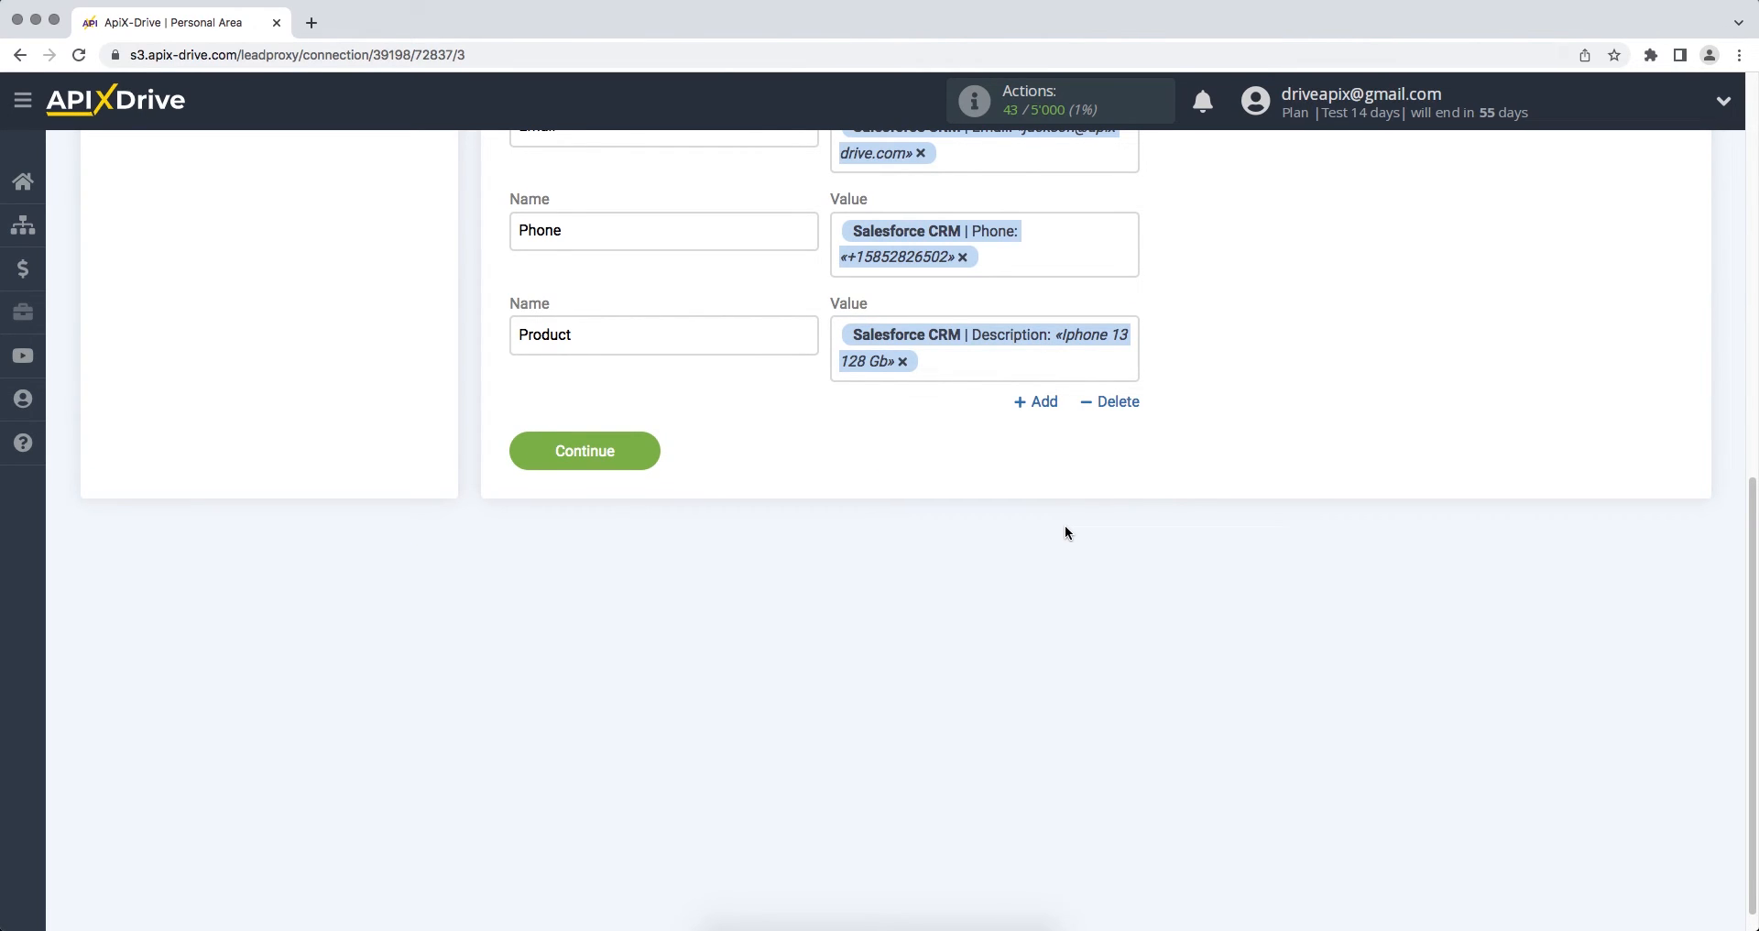
{"action": "left_click", "coordinate": [537, 455]}
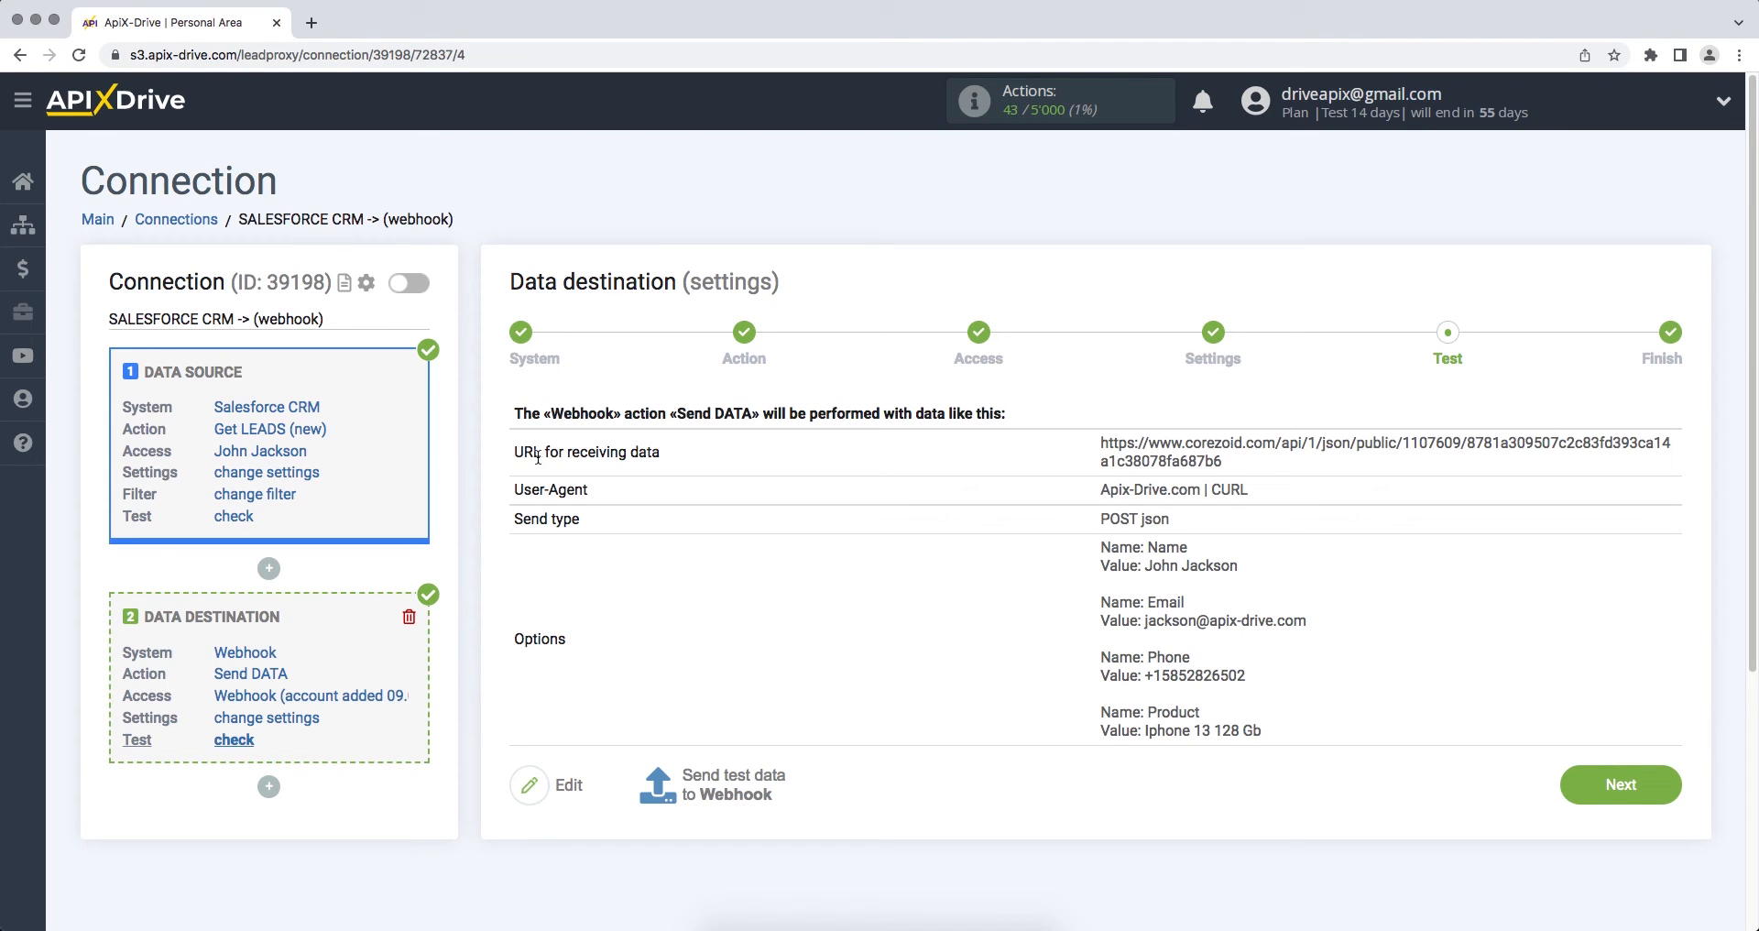
Send the Salesforce test lead data to the Corezoid webhook.
{"action": "left_click", "coordinate": [736, 791]}
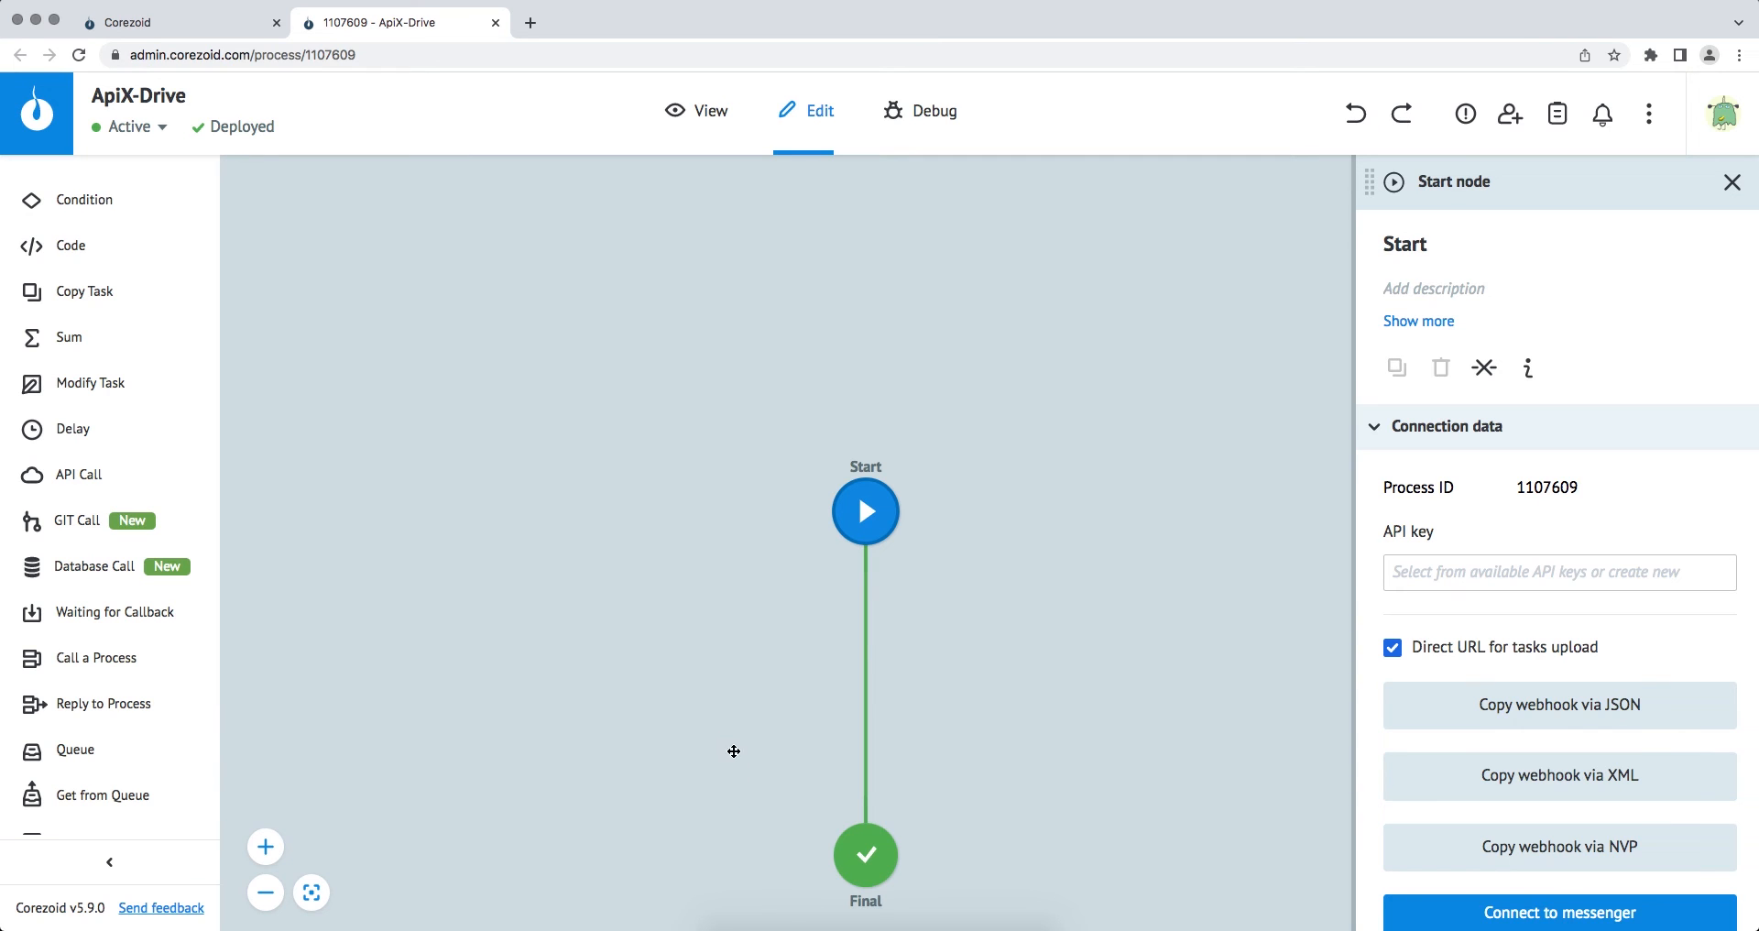
Open the Final node's archive in view mode to check the task's Email, Name, Phone and Product.
{"action": "left_click", "coordinate": [699, 128]}
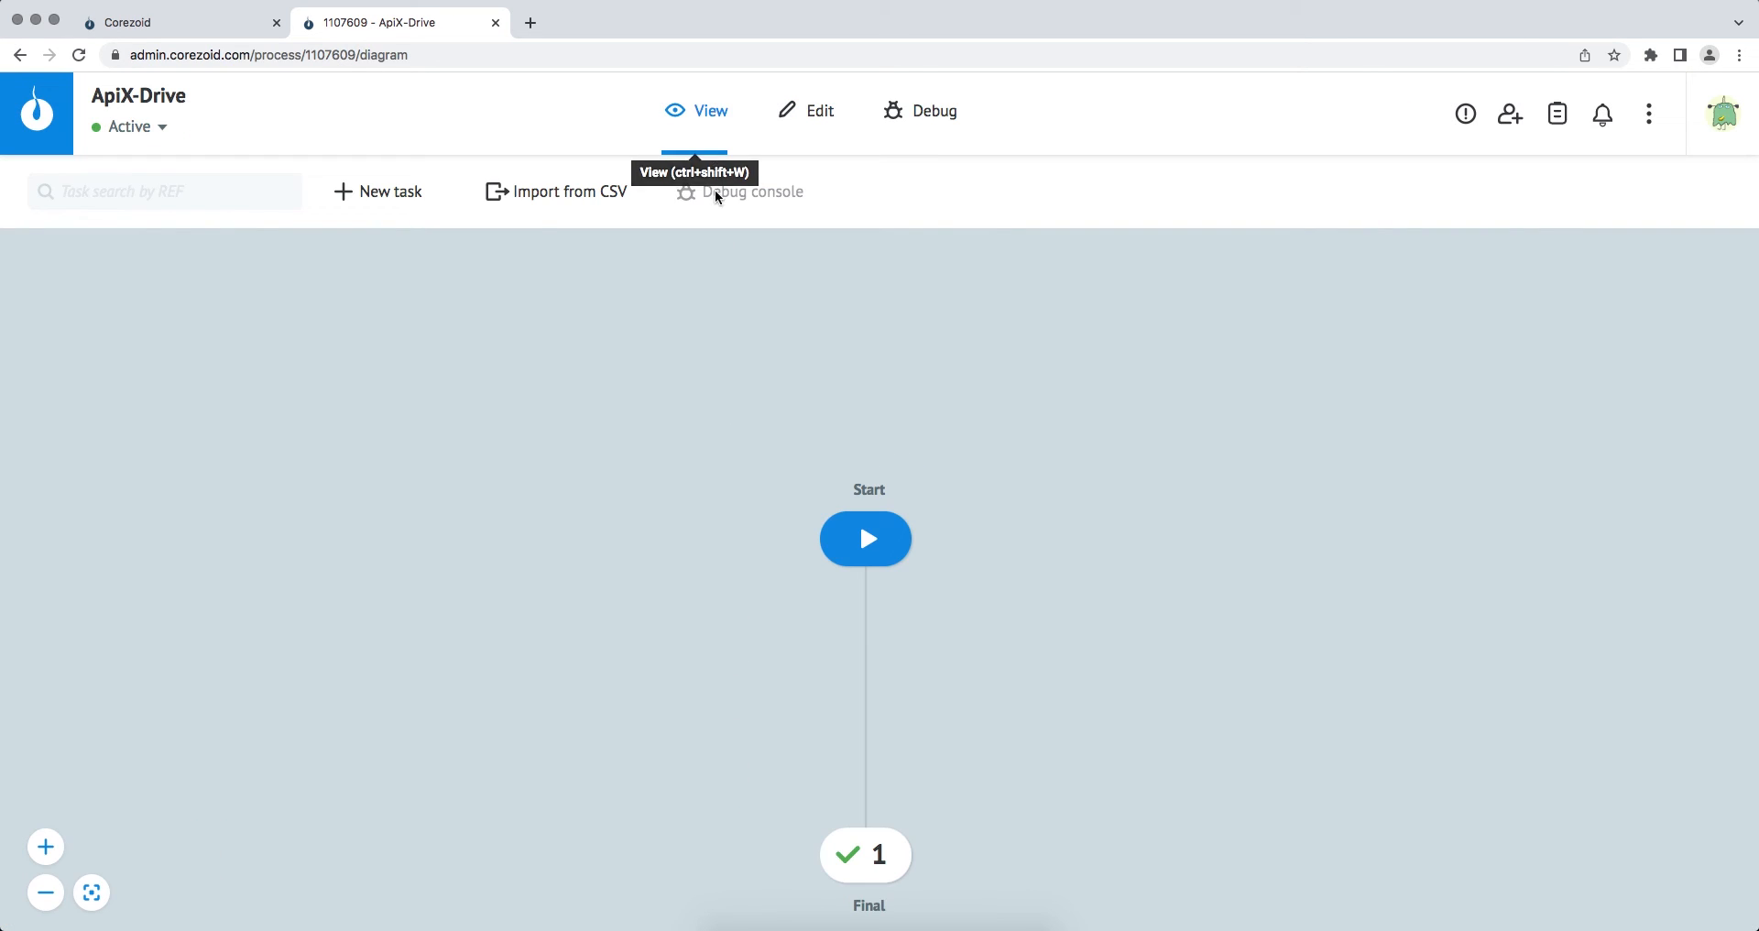
{"action": "left_click", "coordinate": [852, 850]}
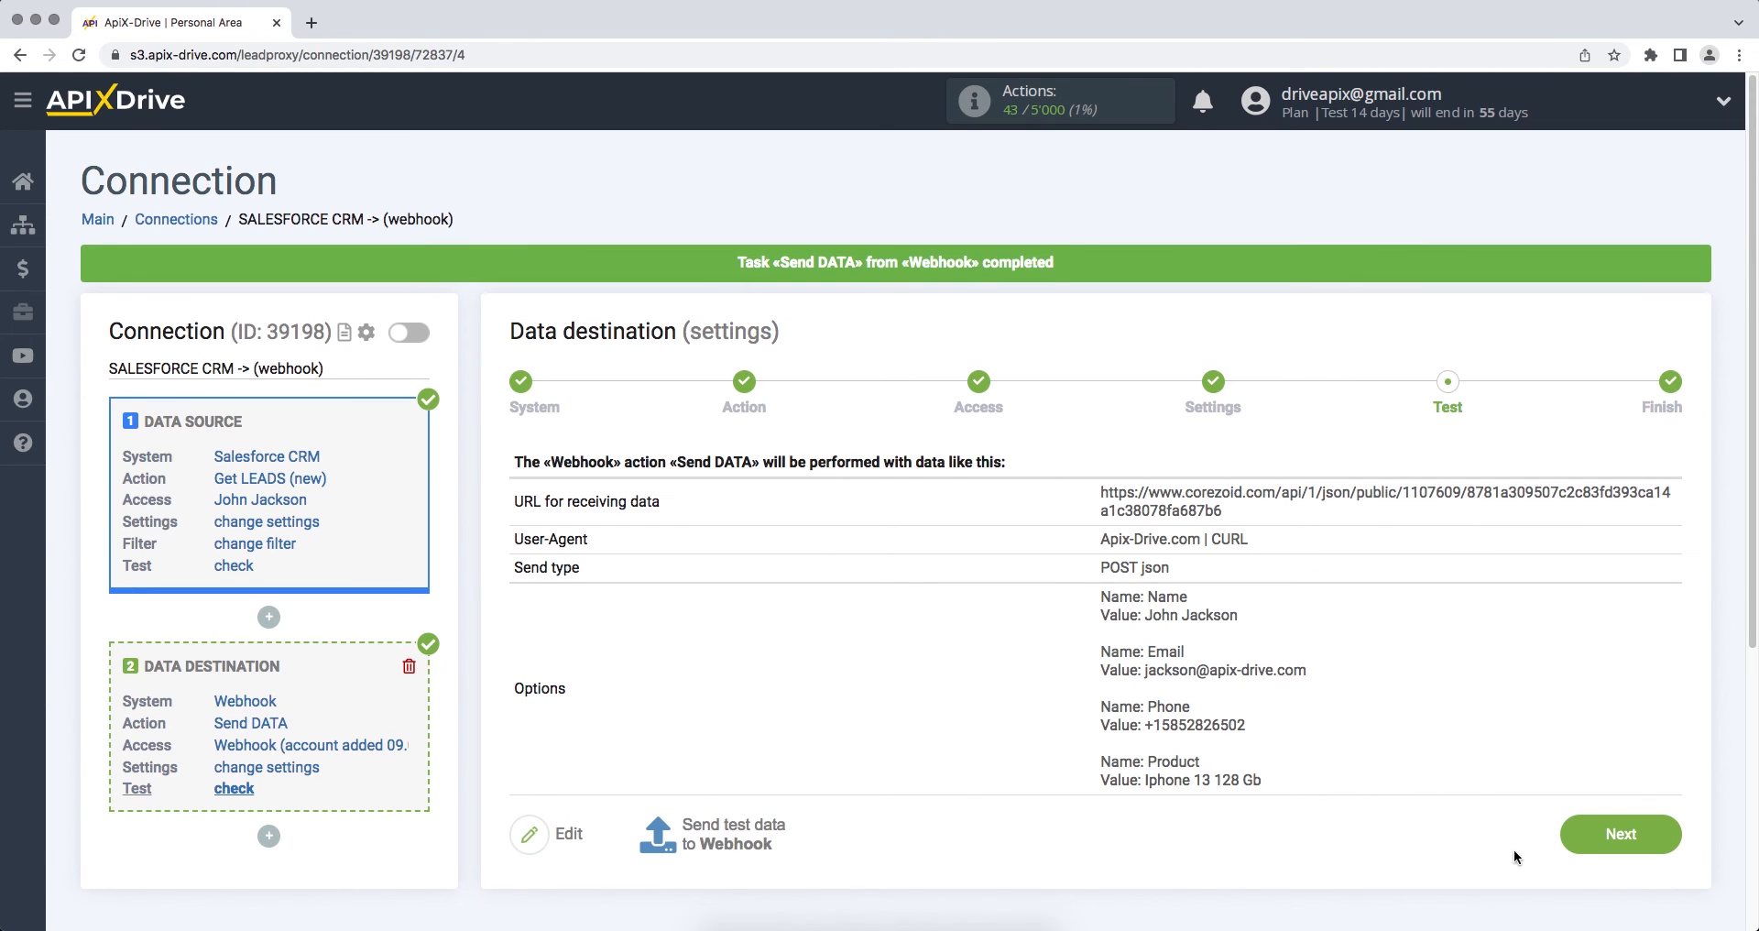
Finish the Salesforce-to-webhook connection, enable auto-update, and save a 5-minute update interval.
{"action": "left_click", "coordinate": [1569, 843]}
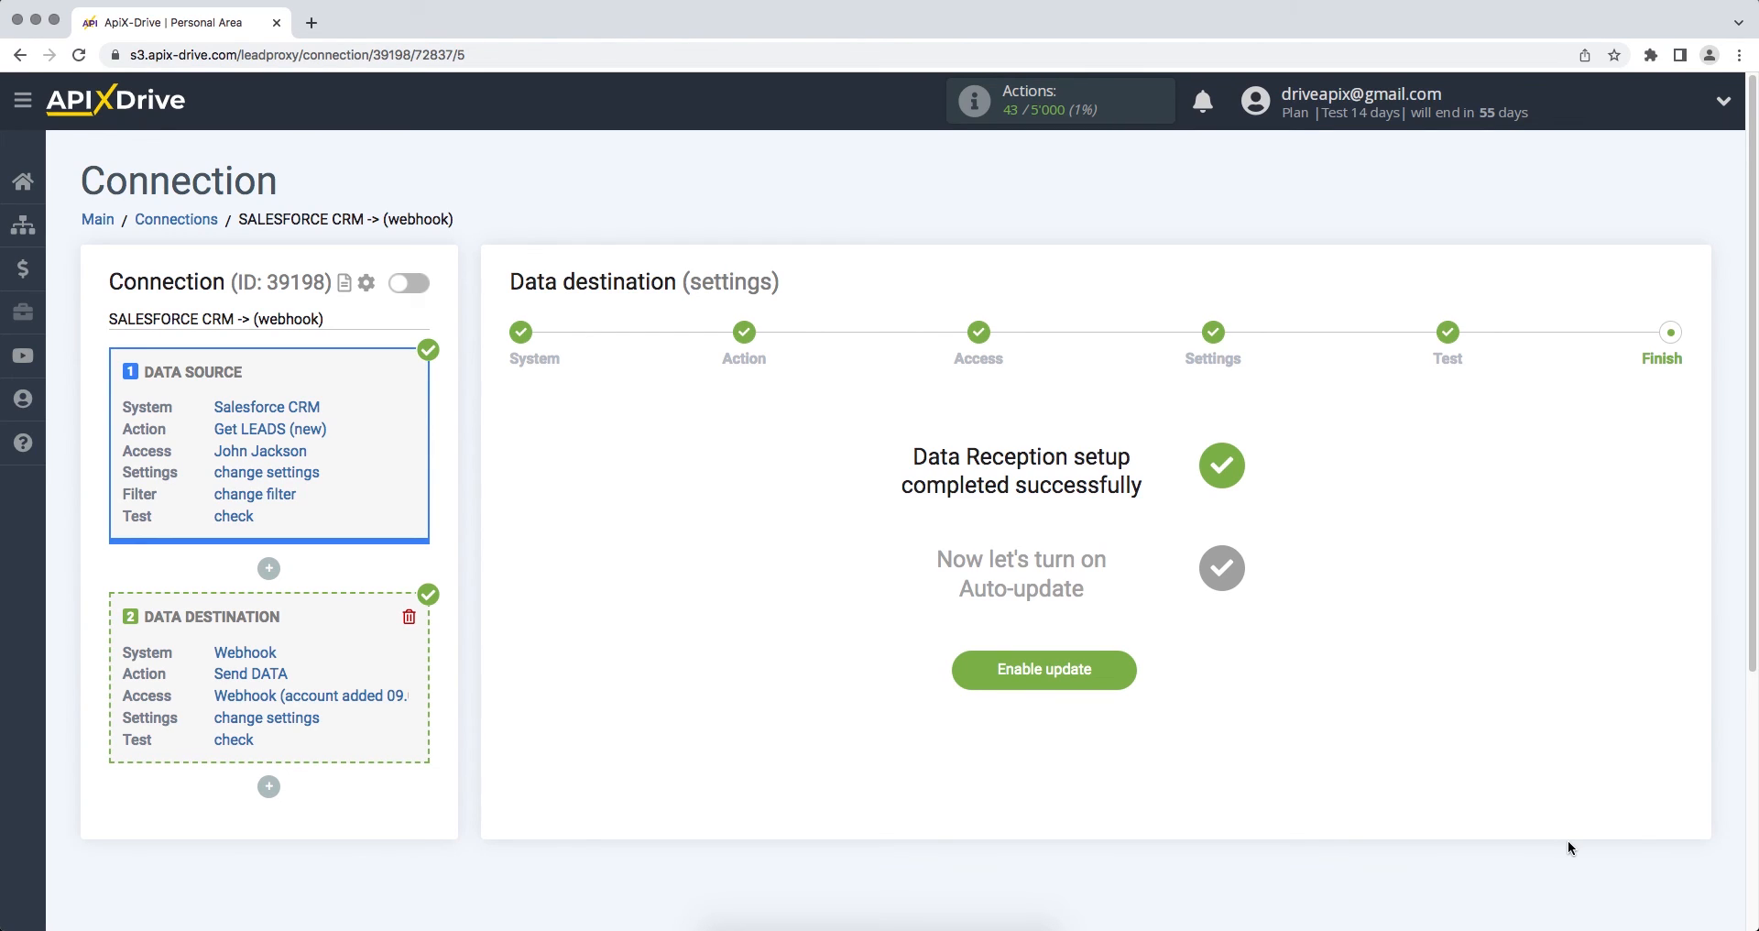
{"action": "left_click", "coordinate": [1038, 678]}
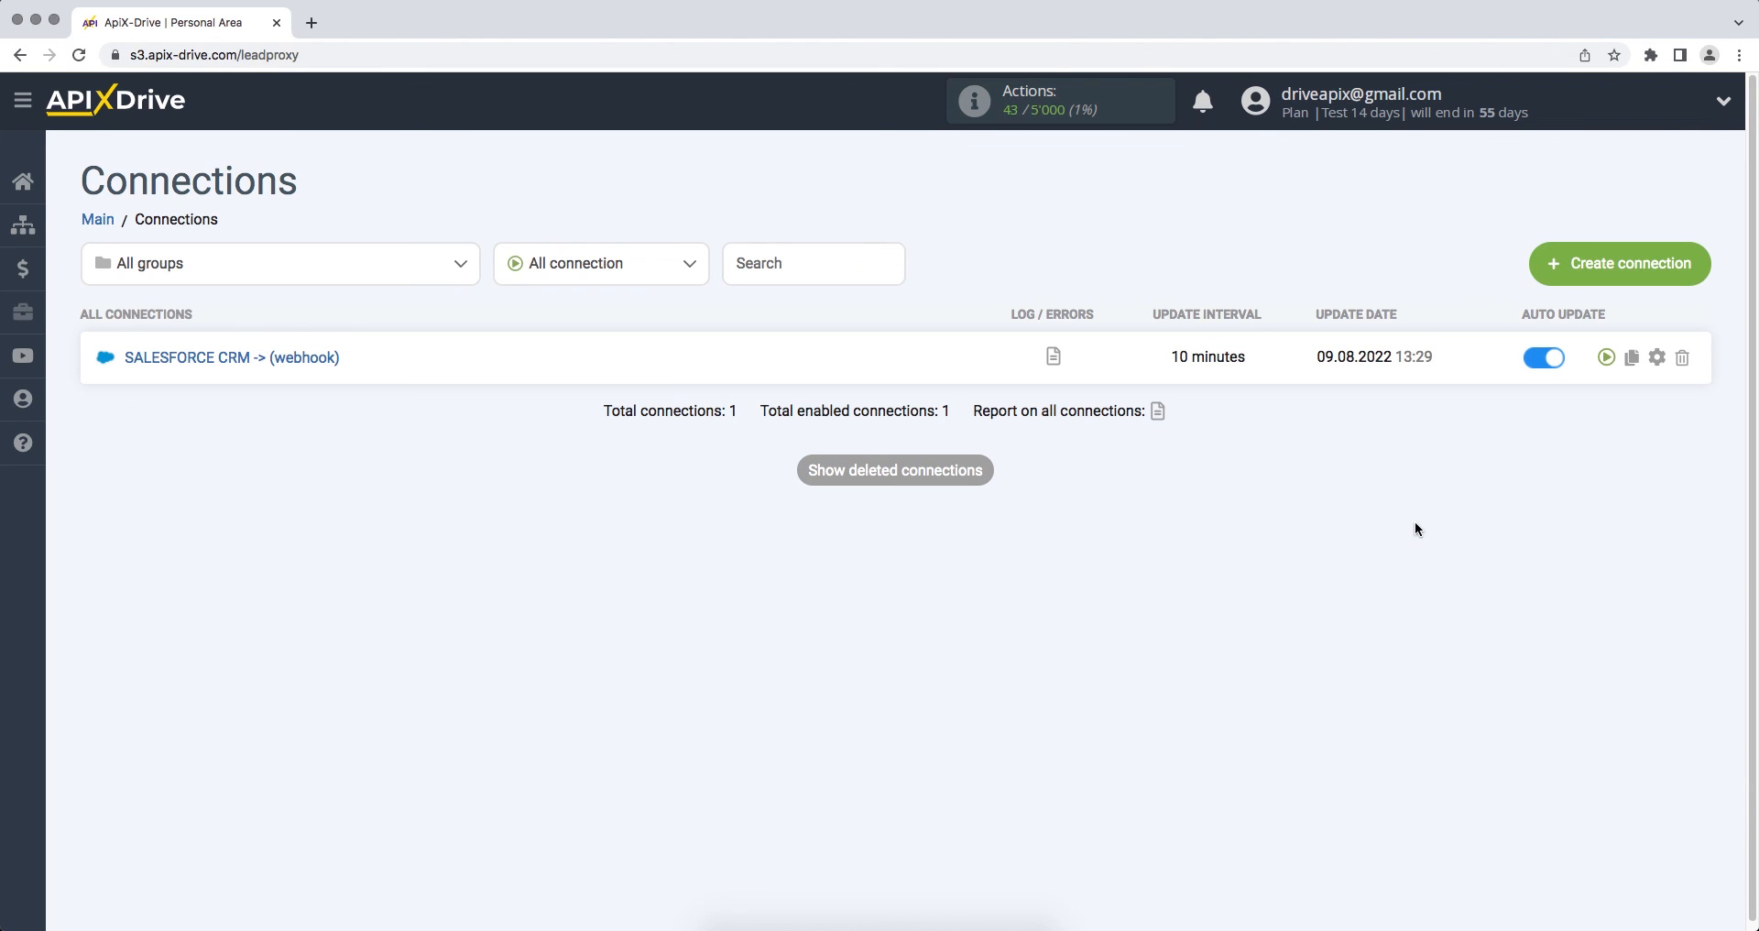
{"action": "left_click", "coordinate": [1655, 355]}
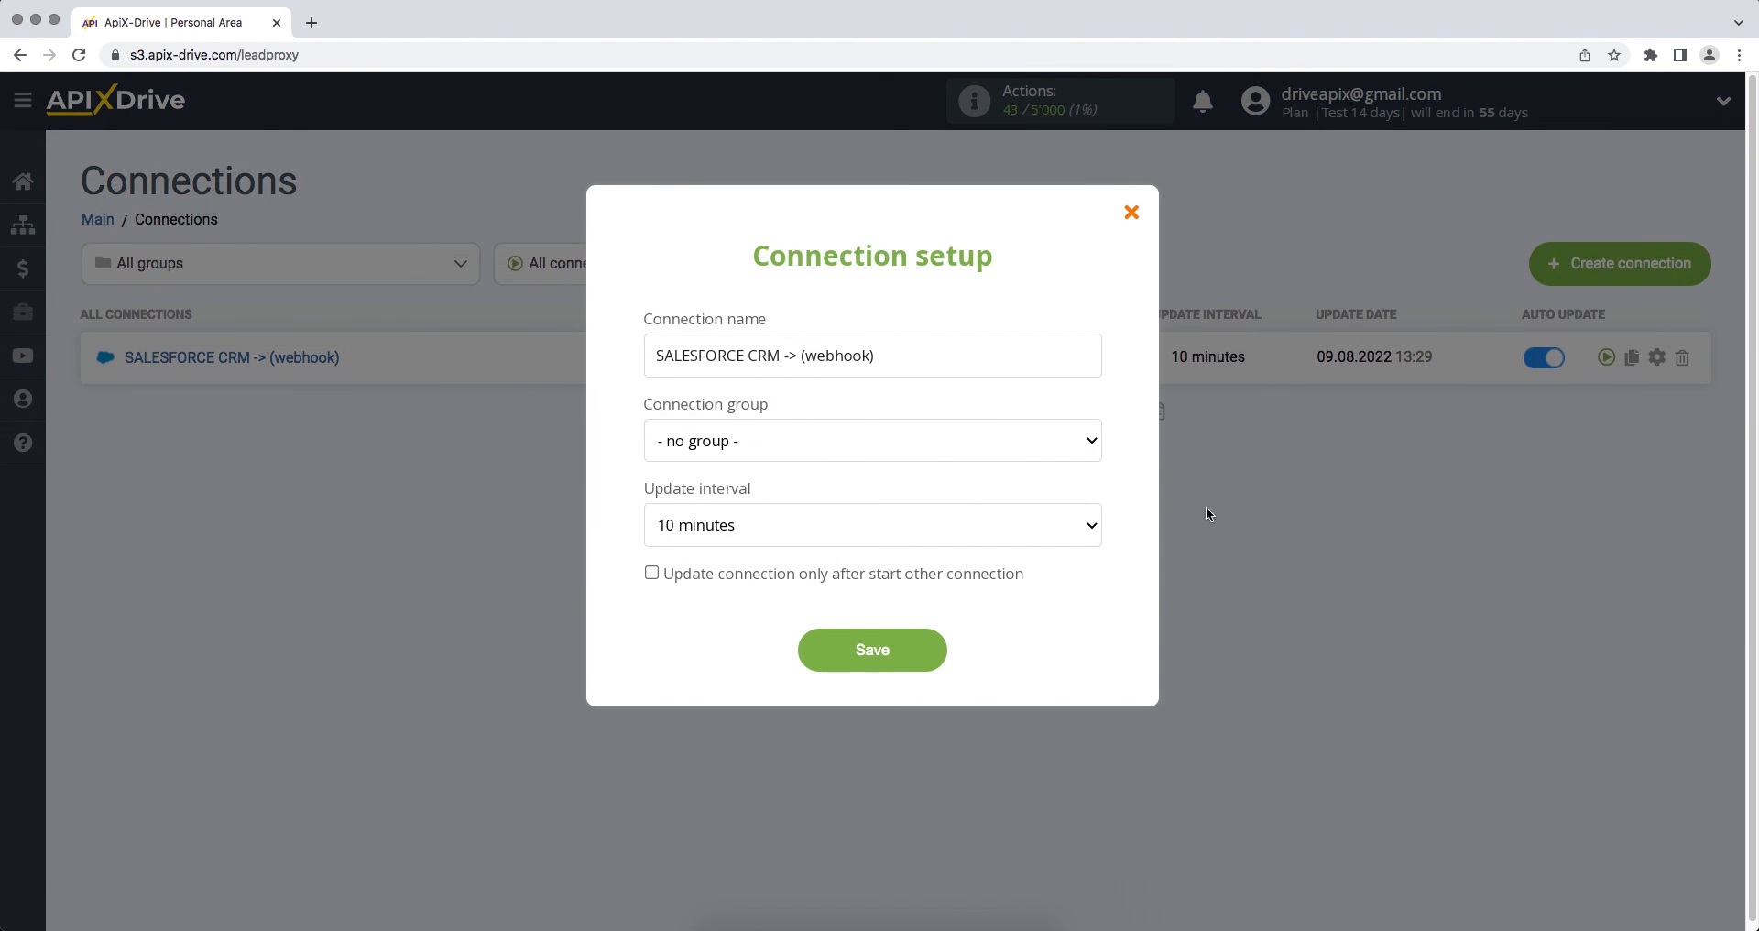
{"action": "left_click", "coordinate": [1077, 524]}
{"action": "left_click", "coordinate": [1073, 501]}
{"action": "left_click", "coordinate": [861, 648]}
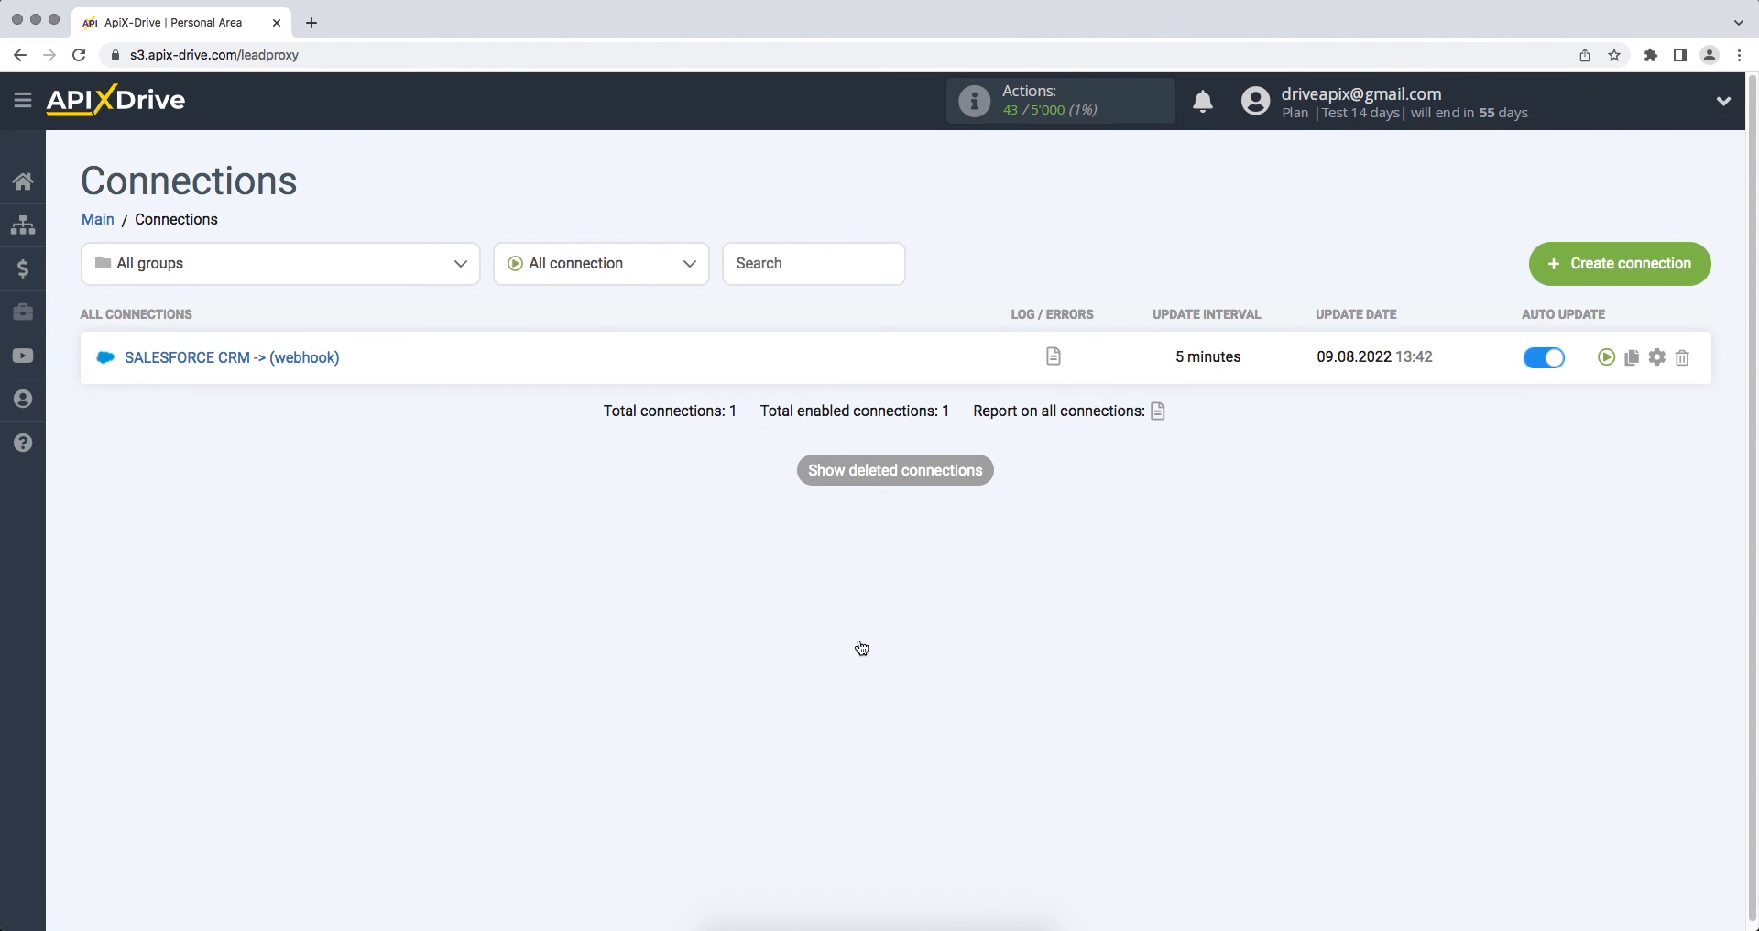